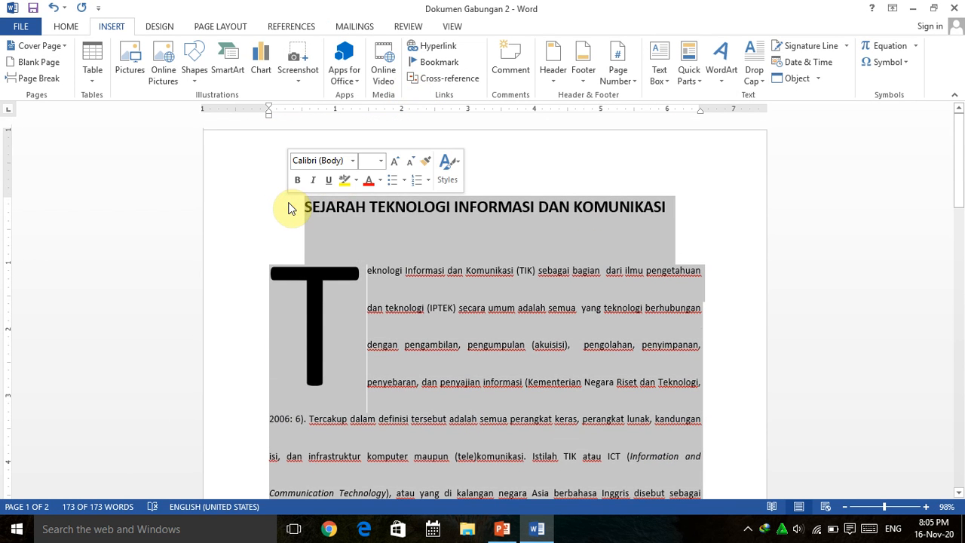
- Delete all of the selected text, including the heading, from the document
{"action": "key", "text": "Delete"}
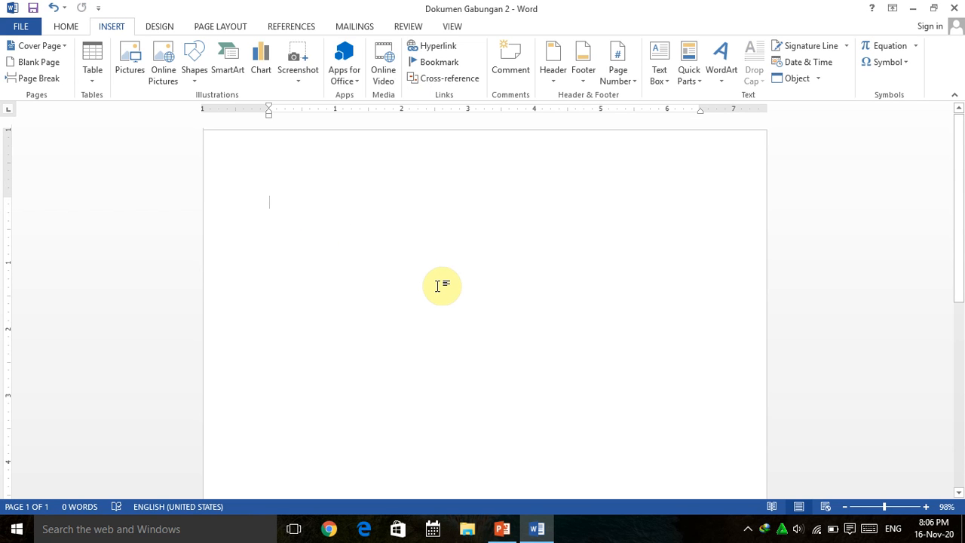
{"action": "left_click", "coordinate": [380, 216]}
{"action": "scroll", "coordinate": [464, 354], "scroll_direction": "down", "scroll_amount": 3}
{"action": "scroll", "coordinate": [464, 349], "scroll_direction": "up", "scroll_amount": 3}
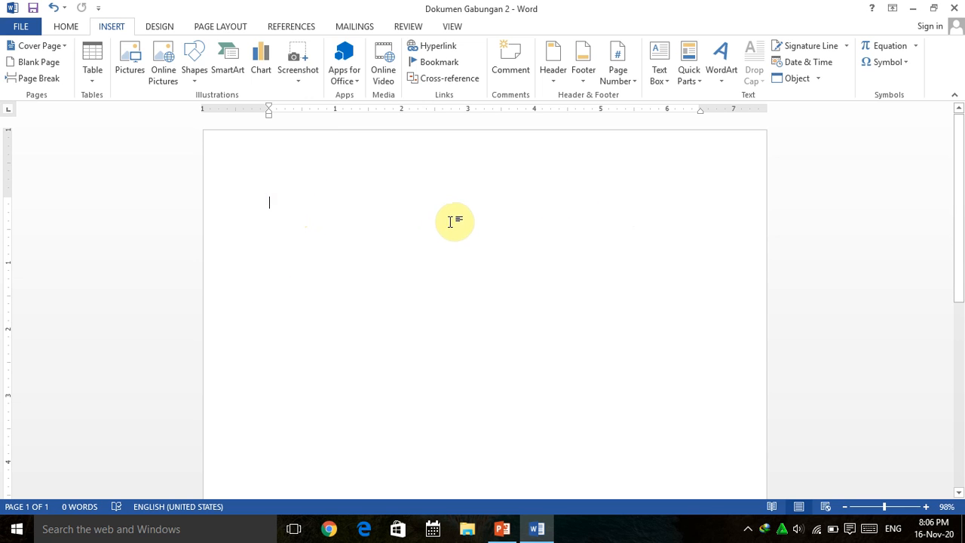
{"action": "scroll", "coordinate": [493, 377], "scroll_direction": "down", "scroll_amount": 8}
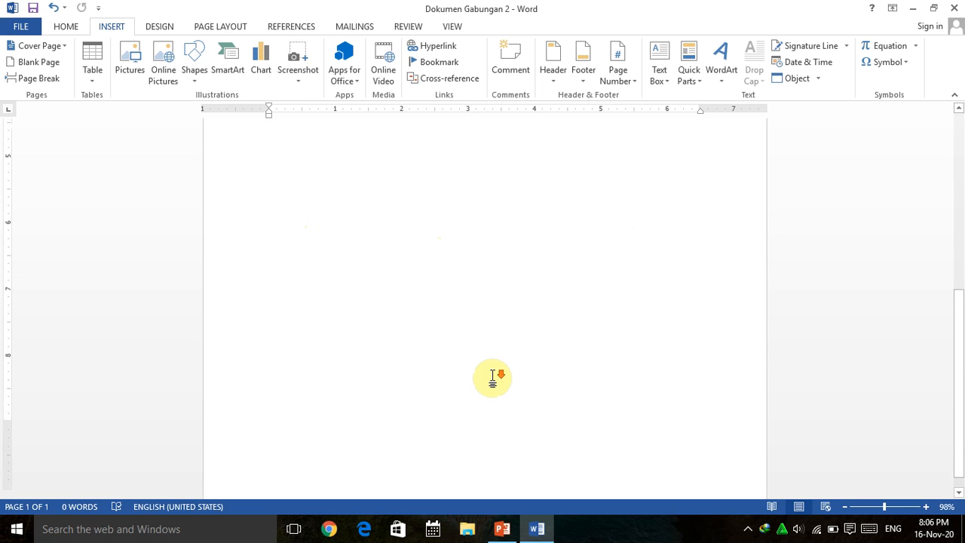
{"action": "scroll", "coordinate": [493, 377], "scroll_direction": "up", "scroll_amount": 8}
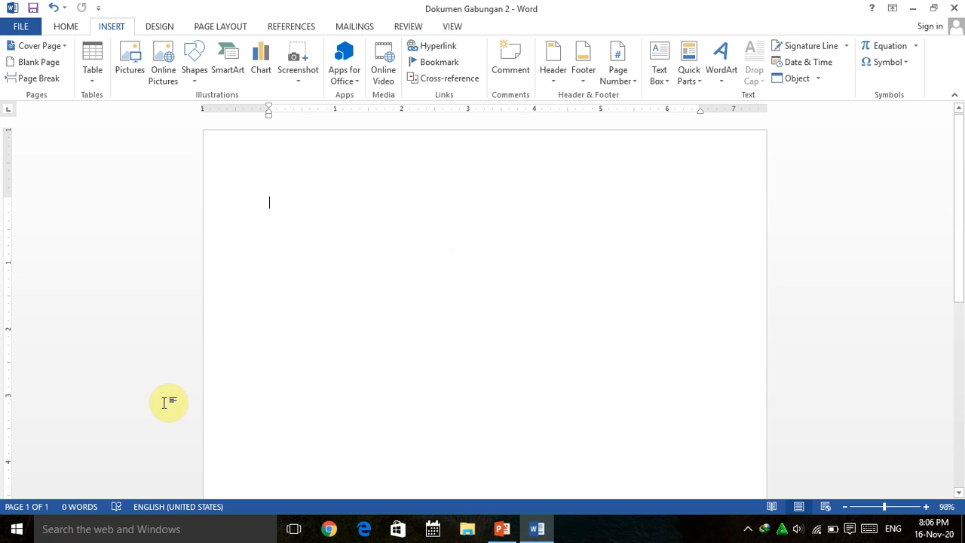
- Browse the available chart types for insertion, including Line, Pie, Area, X Y (Scatter), Stock, Surface, Radar and Combo
{"action": "left_click", "coordinate": [66, 27]}
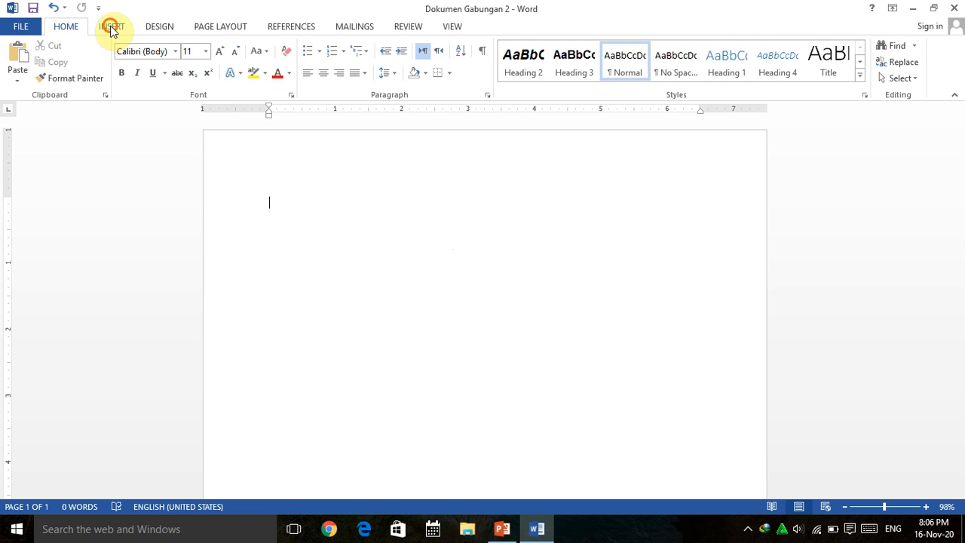
{"action": "left_click", "coordinate": [110, 27]}
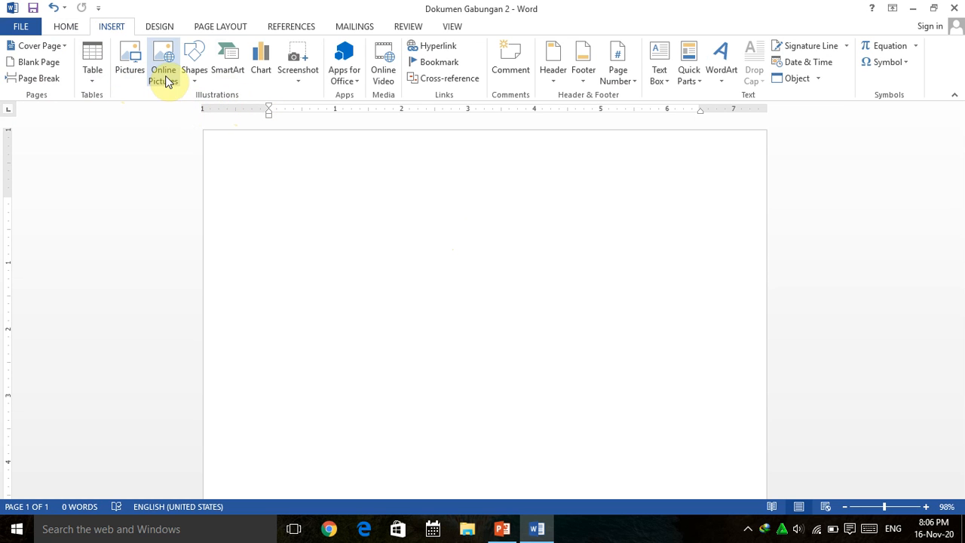
{"action": "left_click", "coordinate": [261, 74]}
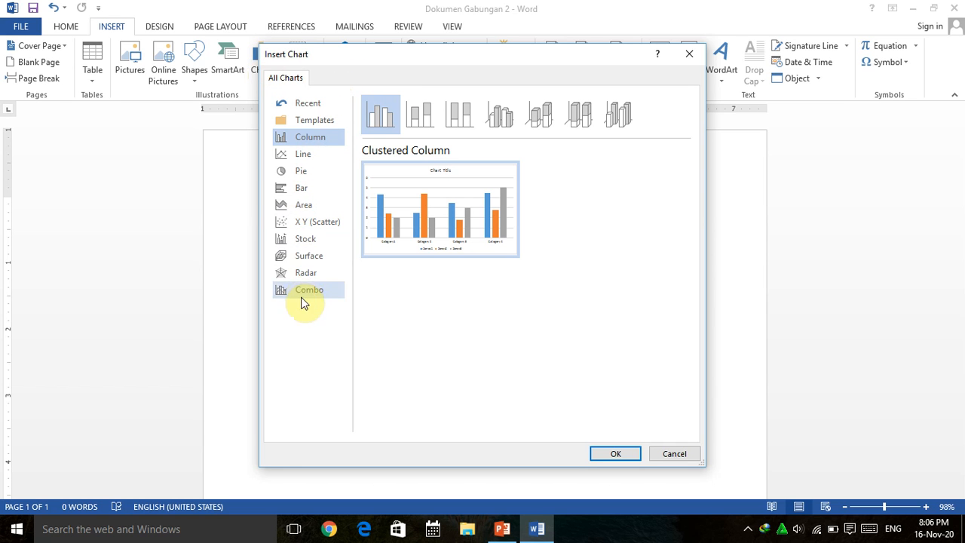
{"action": "left_click", "coordinate": [302, 156]}
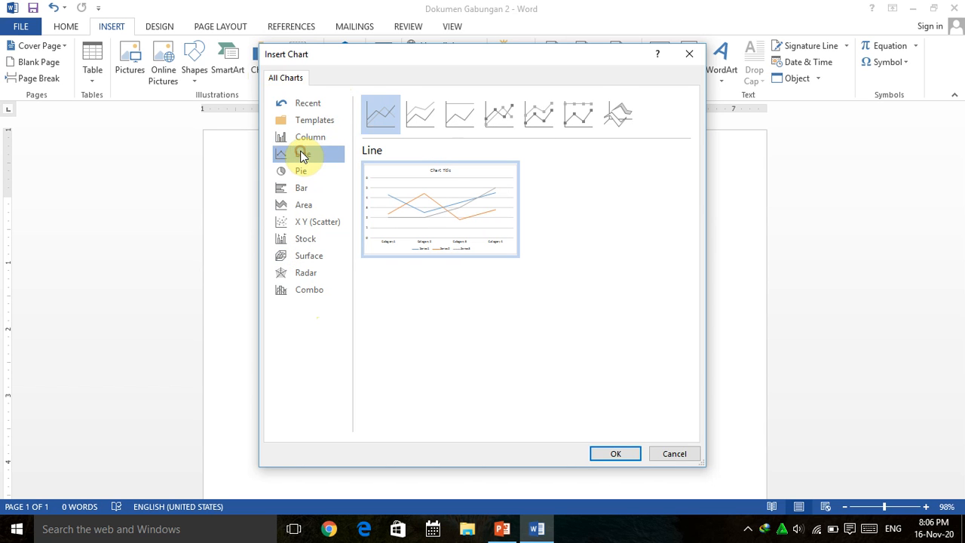
{"action": "left_click", "coordinate": [305, 172]}
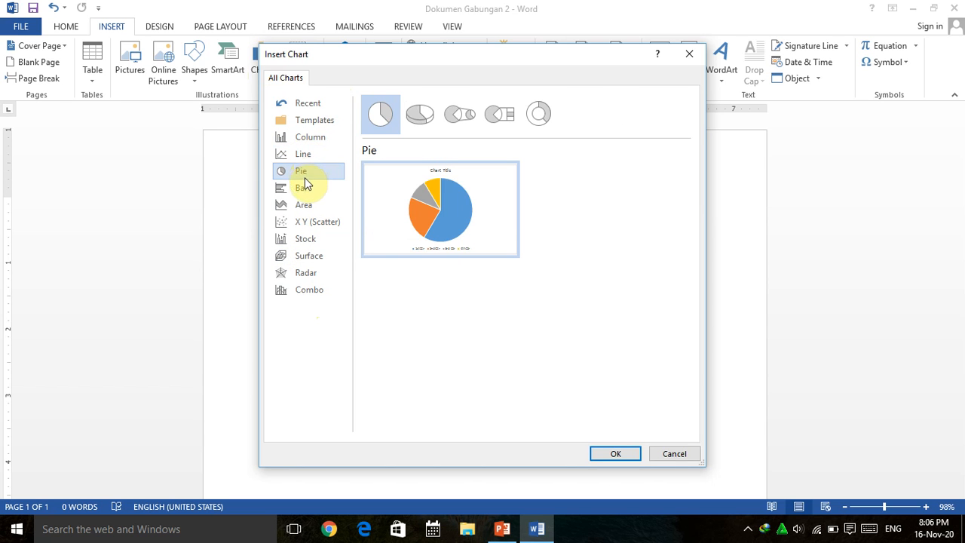
{"action": "left_click", "coordinate": [301, 204]}
{"action": "left_click", "coordinate": [301, 221]}
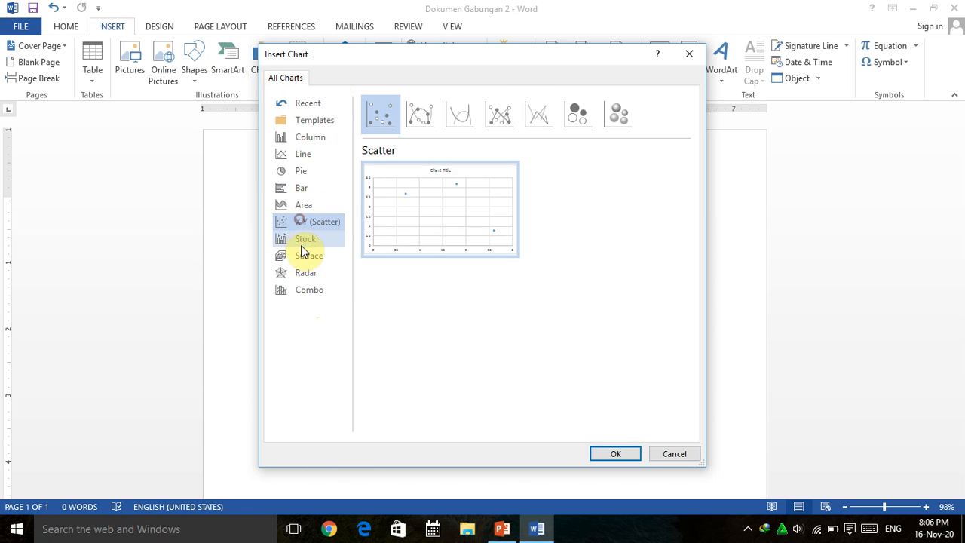
{"action": "left_click", "coordinate": [302, 238]}
{"action": "left_click", "coordinate": [301, 256]}
{"action": "left_click", "coordinate": [301, 272]}
{"action": "left_click", "coordinate": [301, 293]}
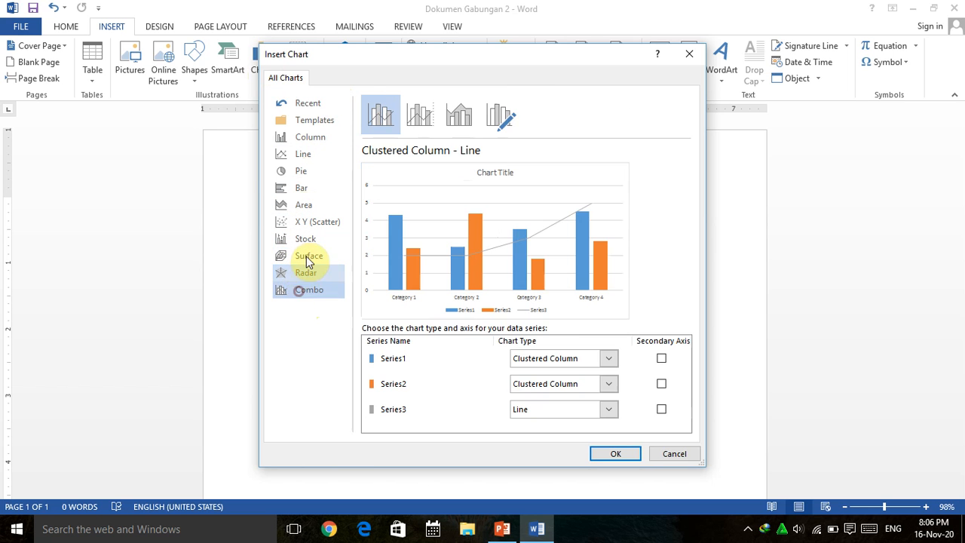
{"action": "left_click", "coordinate": [303, 154]}
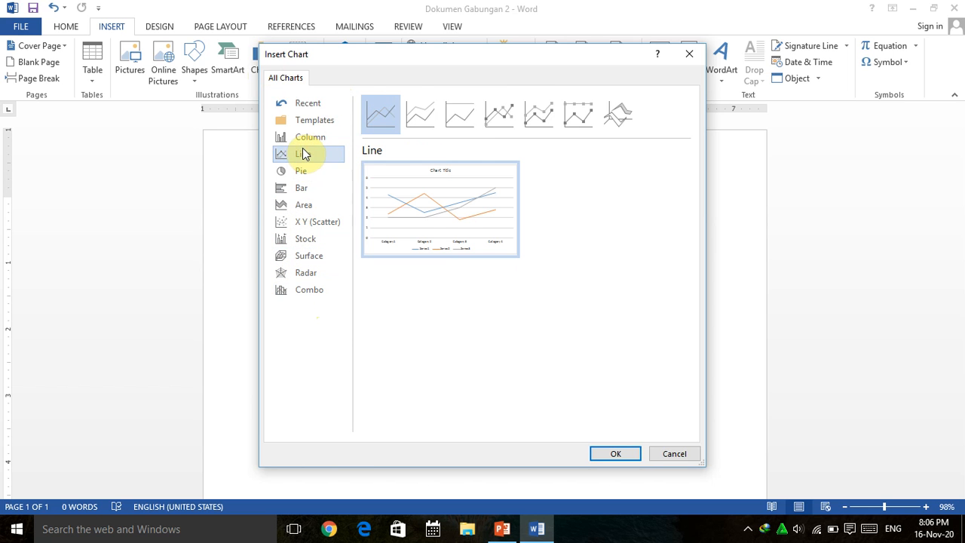
- Insert a Clustered Column chart into the blank document
{"action": "left_click", "coordinate": [305, 137]}
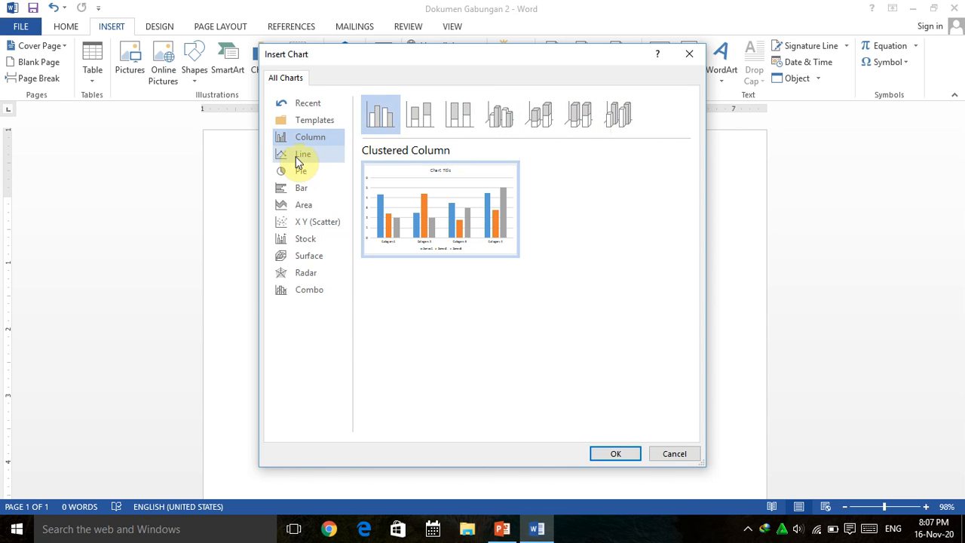
{"action": "left_click", "coordinate": [379, 121]}
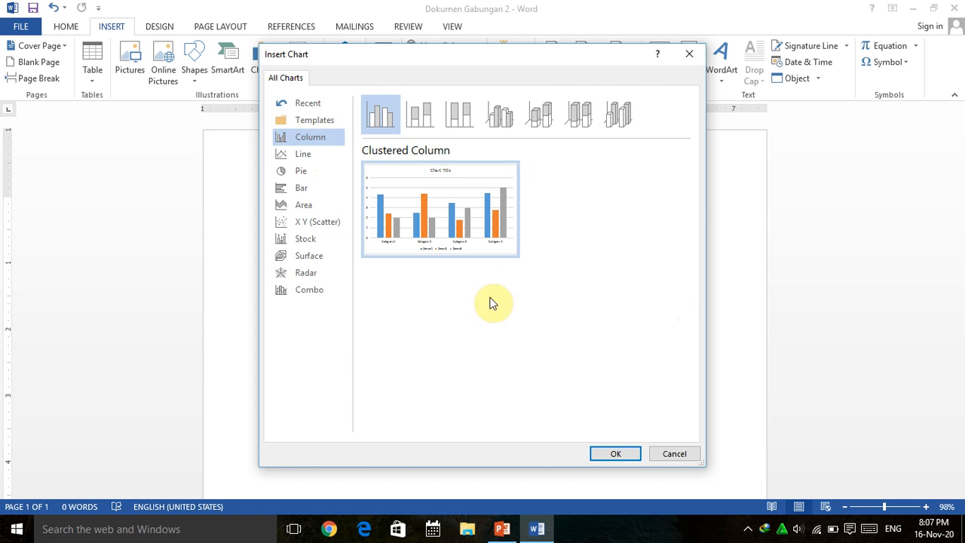
{"action": "left_click", "coordinate": [617, 453]}
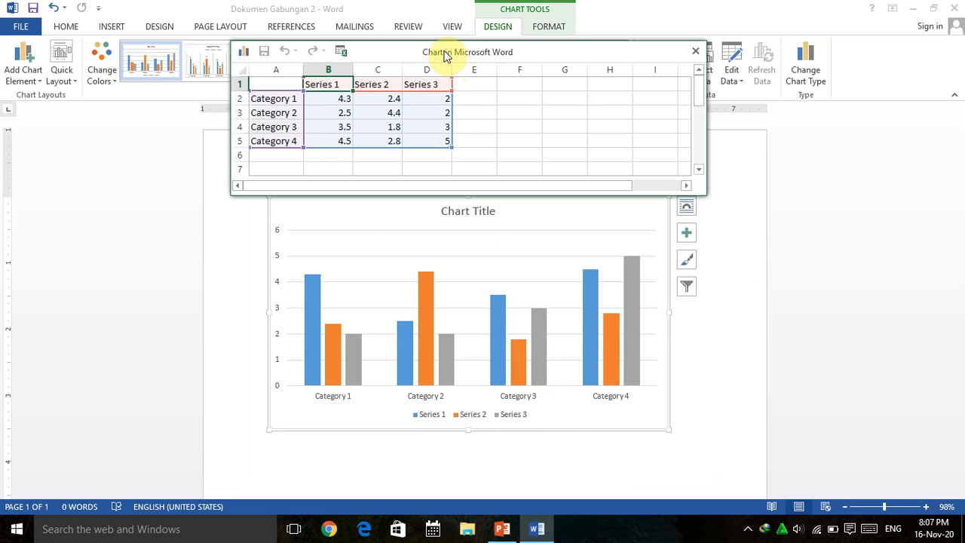
- Move the chart's data sheet window above the chart so that it does not cover the columns
{"action": "left_click_drag", "start_coordinate": [447, 53], "coordinate": [462, 155]}
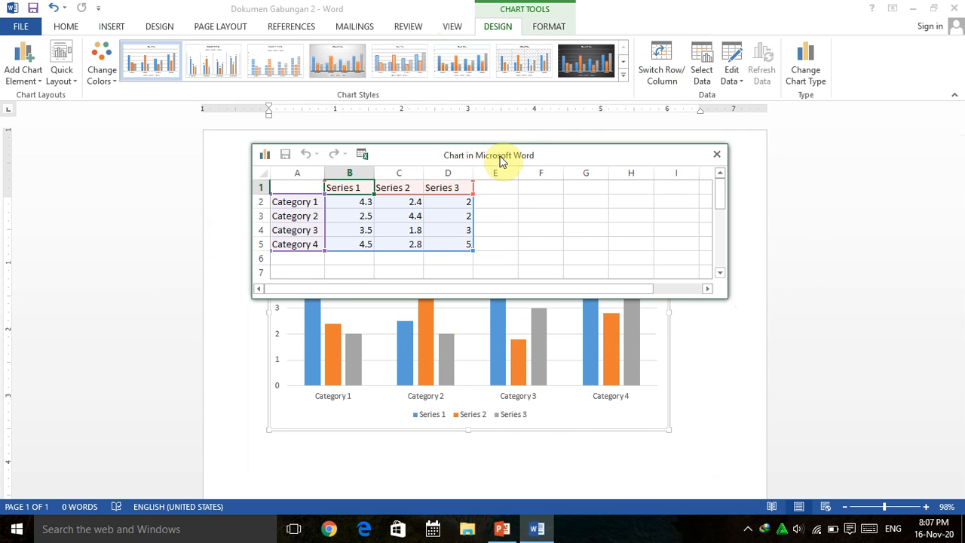
{"action": "left_click_drag", "start_coordinate": [412, 155], "coordinate": [408, 154]}
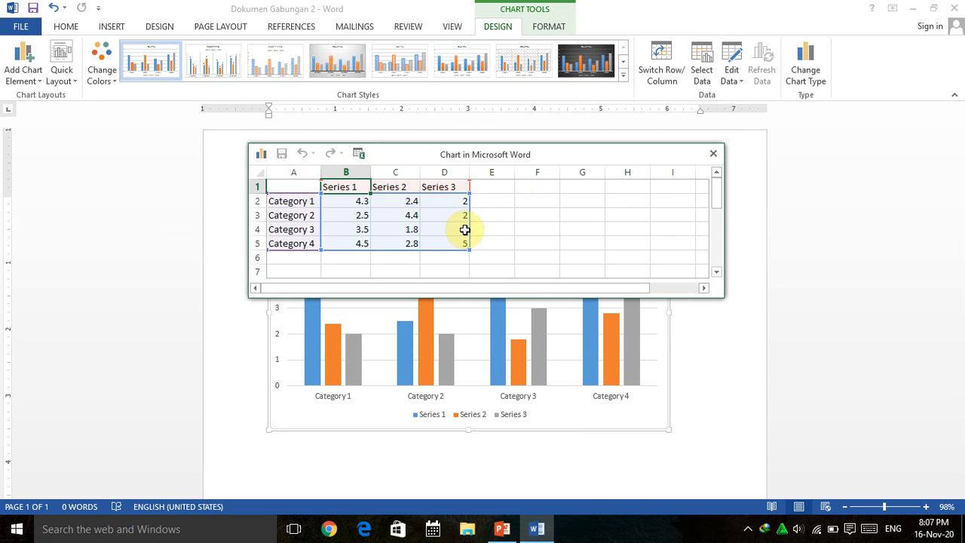
{"action": "left_click_drag", "start_coordinate": [546, 157], "coordinate": [815, 15]}
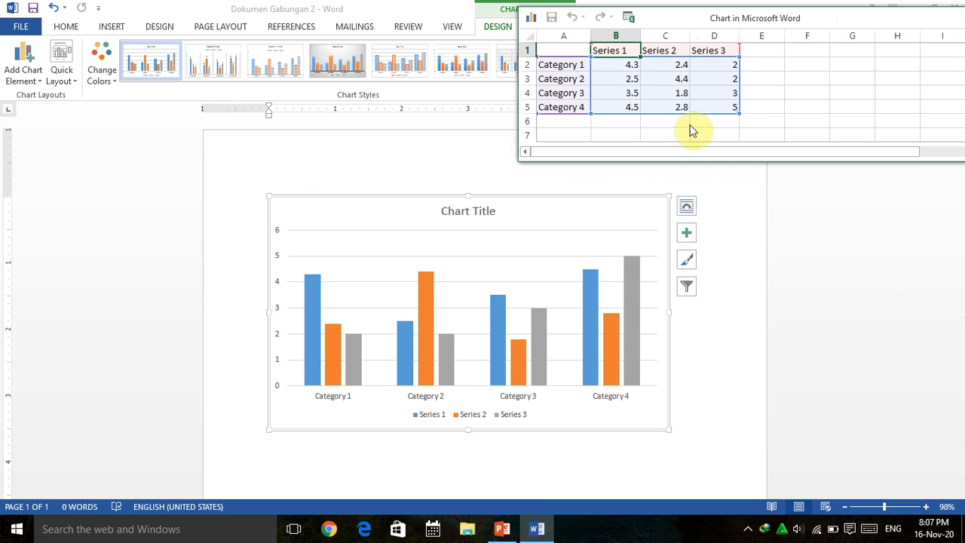
{"action": "left_click_drag", "start_coordinate": [692, 15], "coordinate": [428, 31]}
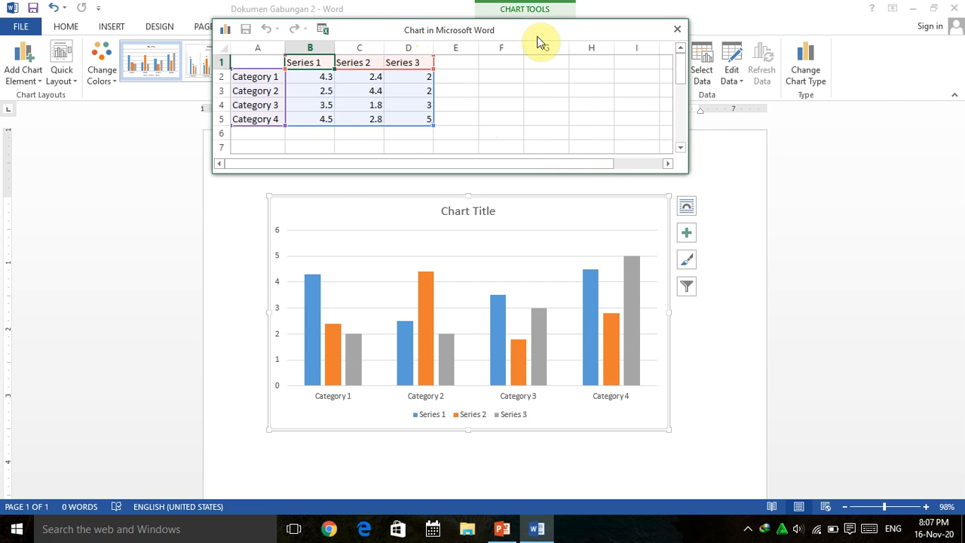
{"action": "left_click_drag", "start_coordinate": [538, 31], "coordinate": [547, 28]}
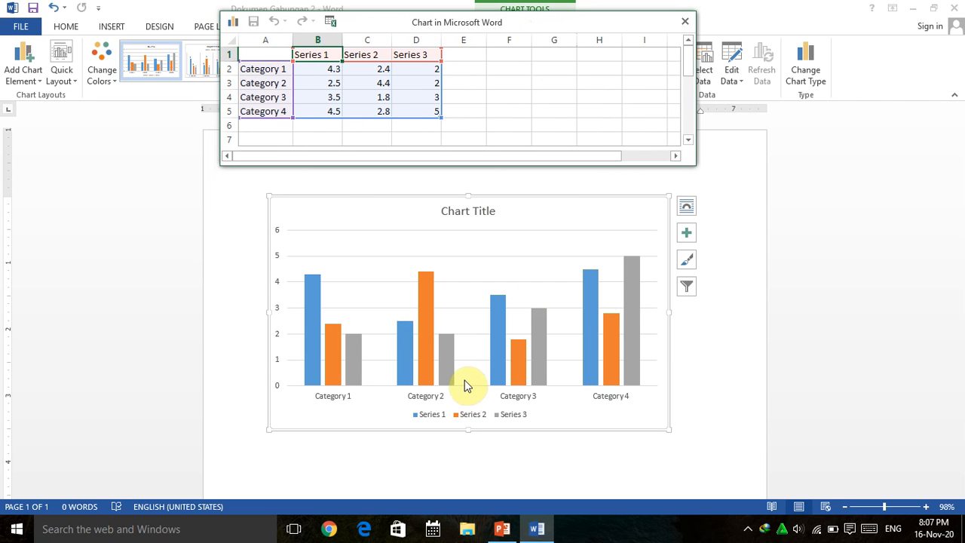
- Replace the chart title with "Nilai Ulangan Kelas Agama MAN 1 Kolaka"
{"action": "left_click", "coordinate": [484, 211]}
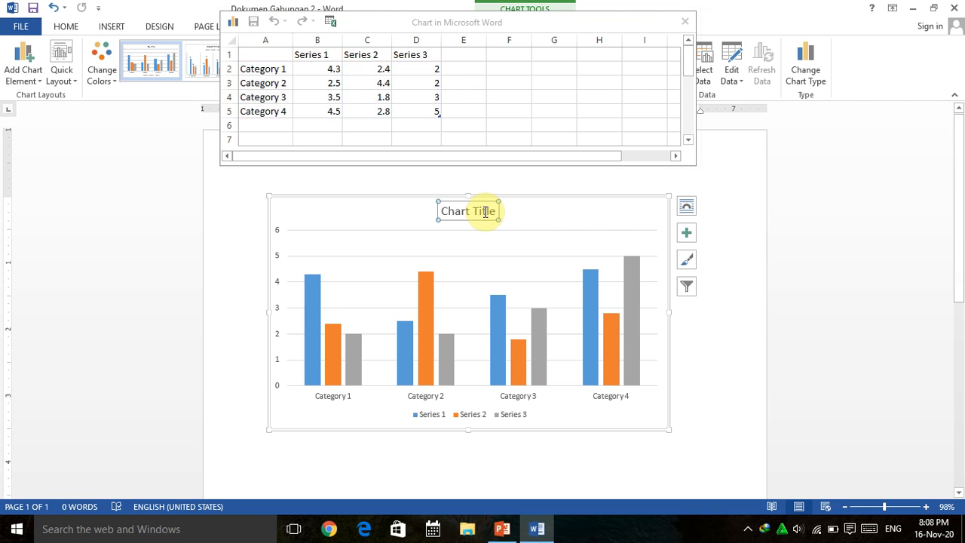
{"action": "left_click_drag", "start_coordinate": [495, 211], "coordinate": [444, 211]}
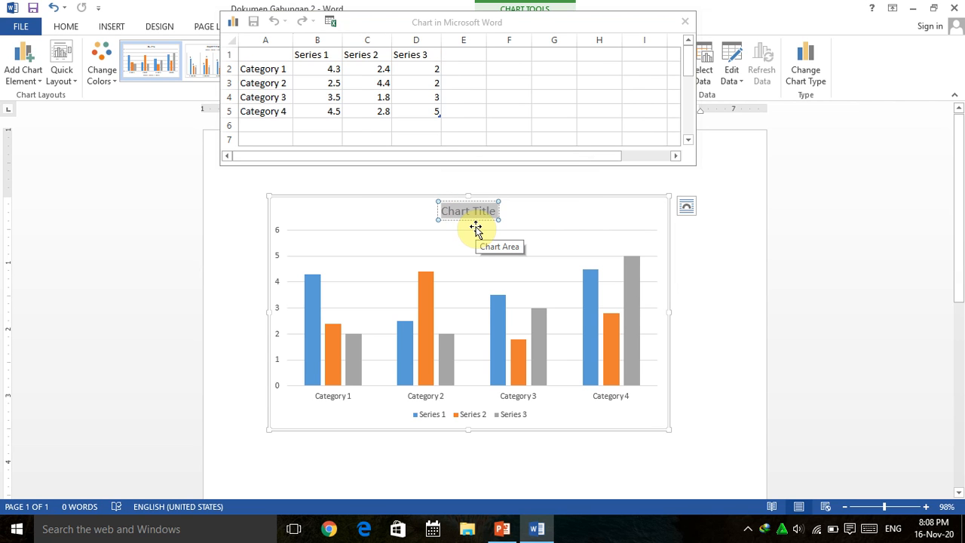
{"action": "type", "text": "Nilai"}
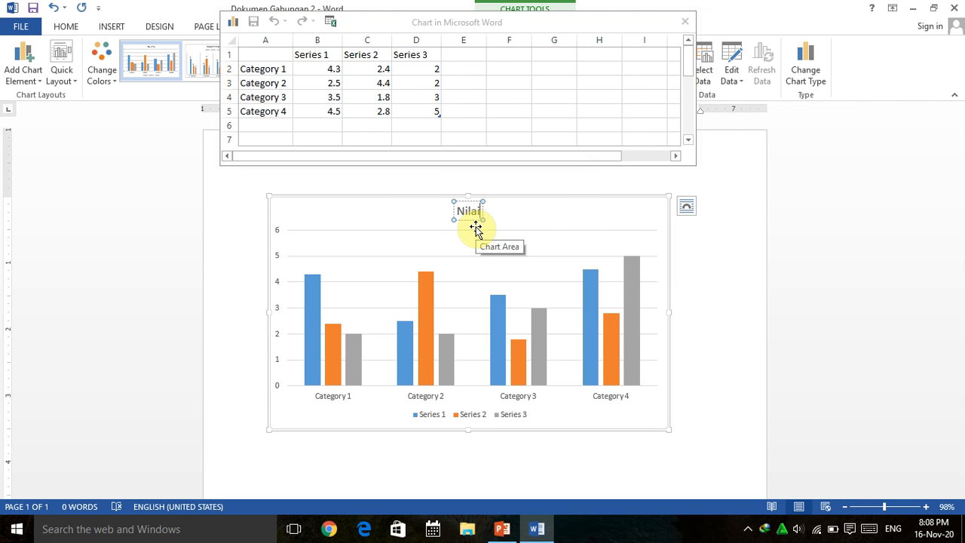
{"action": "type", "text": " U"}
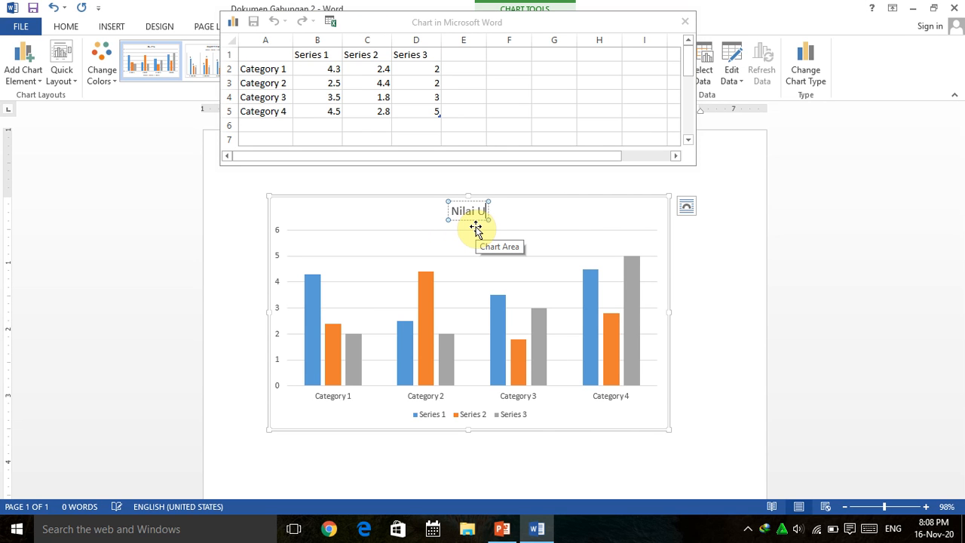
{"action": "type", "text": "langan K"}
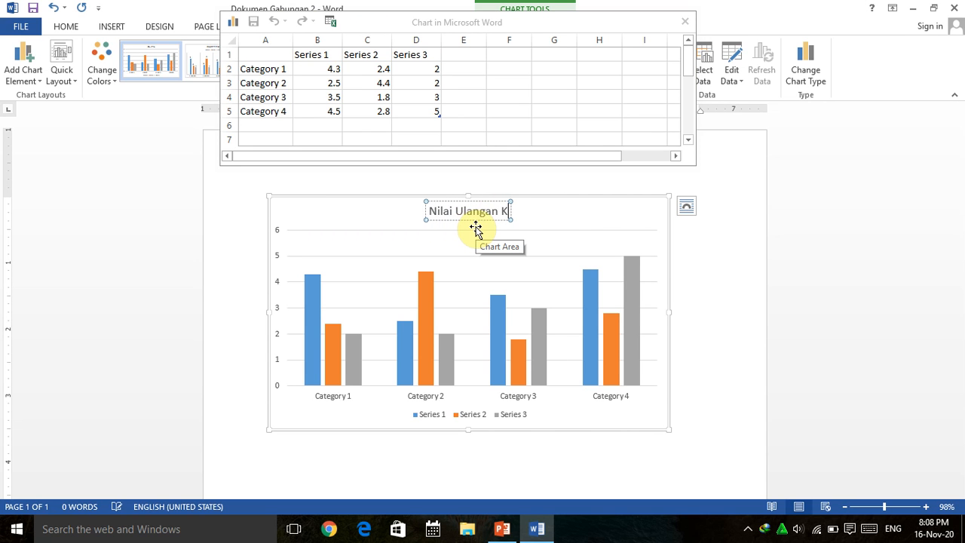
{"action": "type", "text": "elas A"}
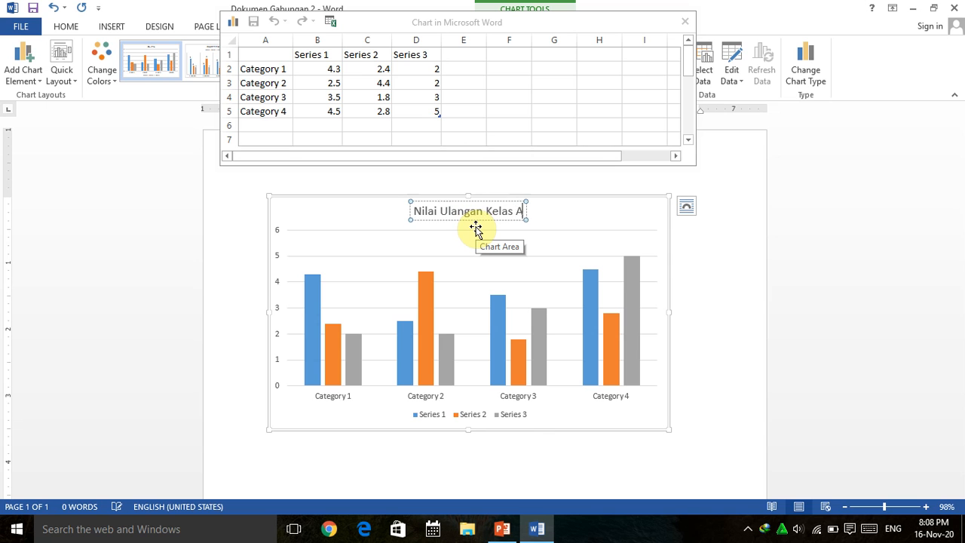
{"action": "type", "text": "gama"}
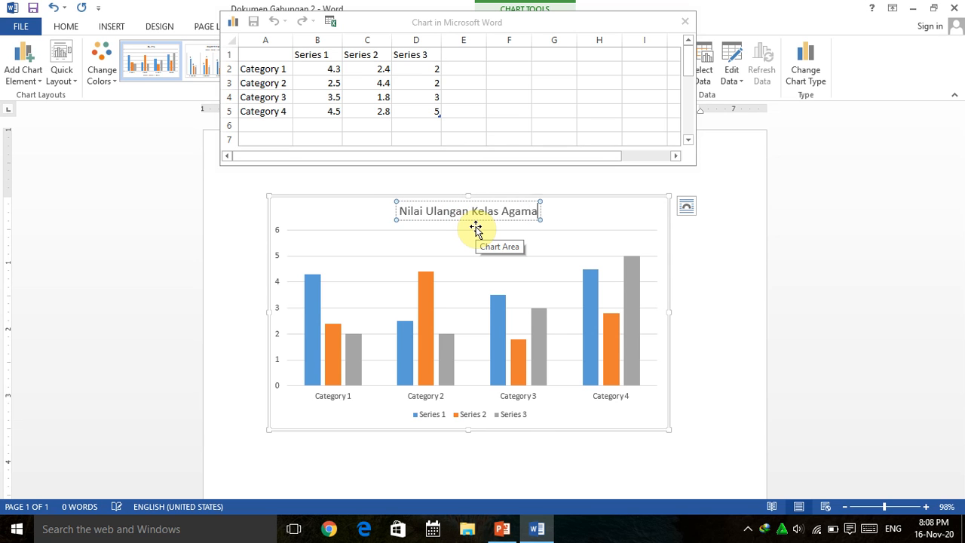
{"action": "type", "text": " MAN 1"}
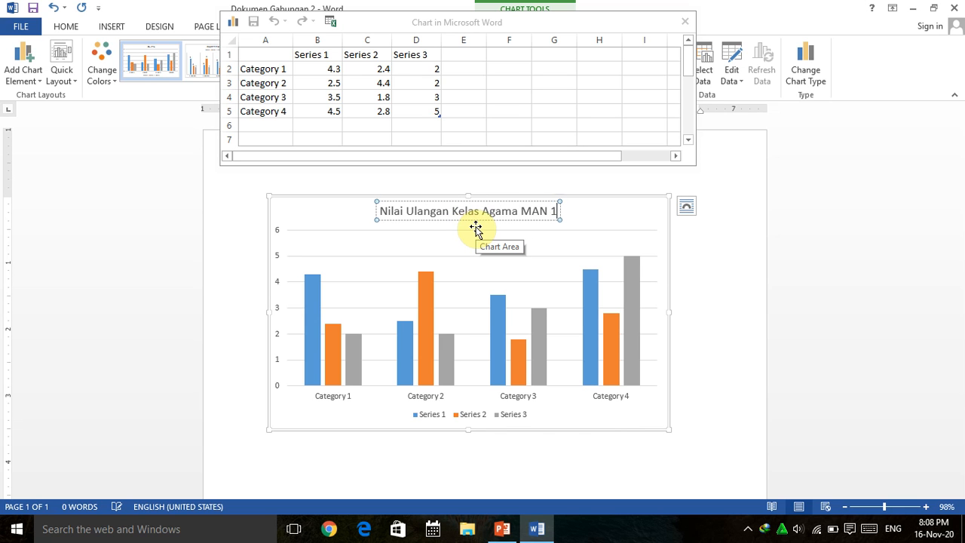
{"action": "type", "text": " Kolaka"}
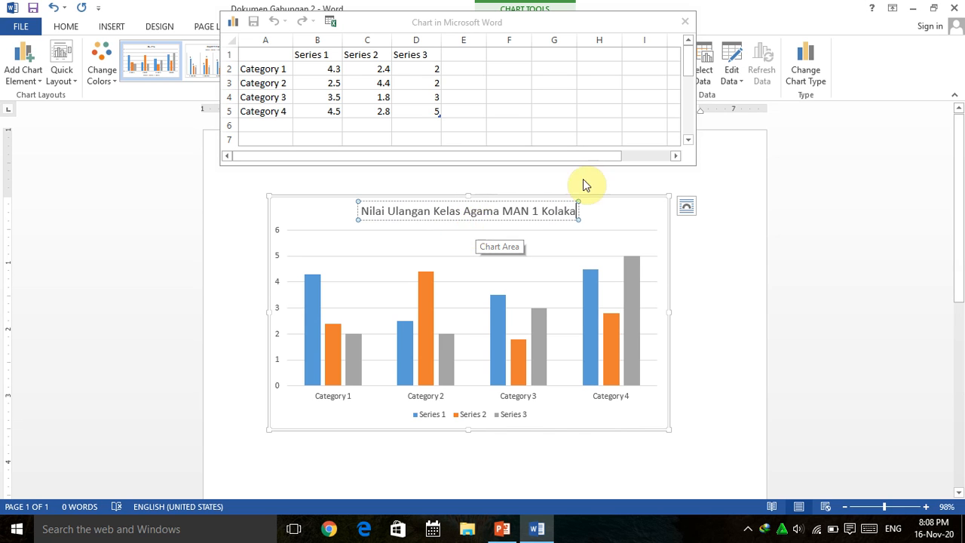
{"action": "left_click", "coordinate": [701, 238]}
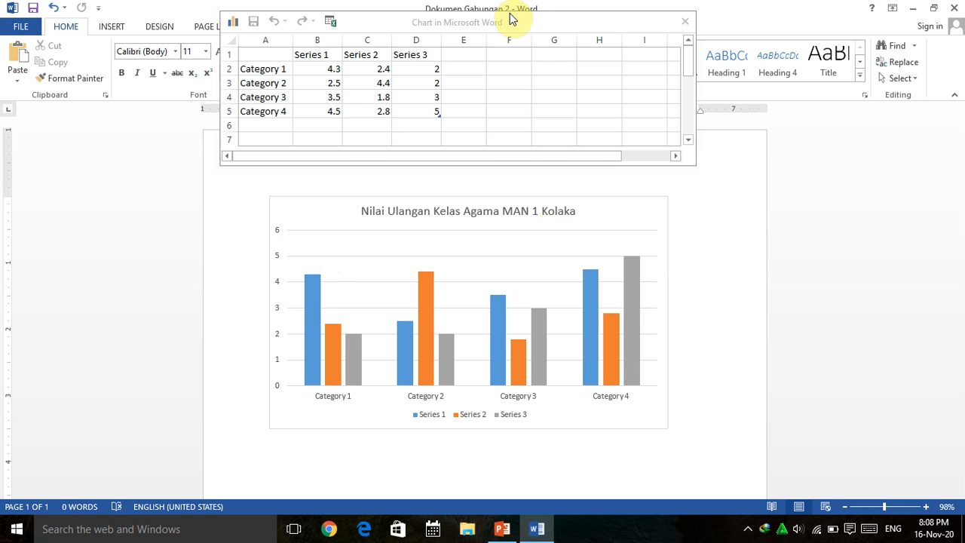
- Reposition the chart data sheet slightly and rename Category 1 in cell A2 as "Kelas X Agama"
{"action": "left_click_drag", "start_coordinate": [509, 21], "coordinate": [531, 39]}
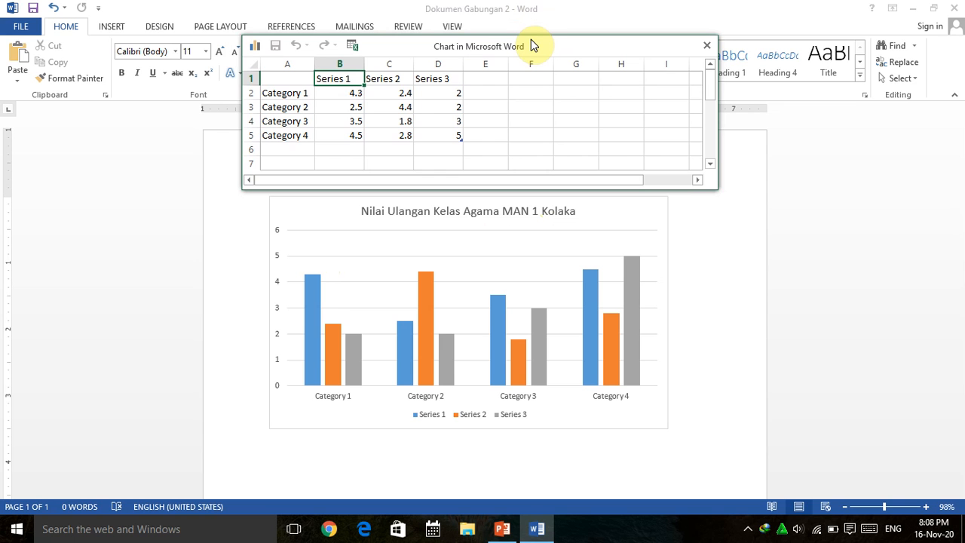
{"action": "left_click_drag", "start_coordinate": [530, 39], "coordinate": [531, 40]}
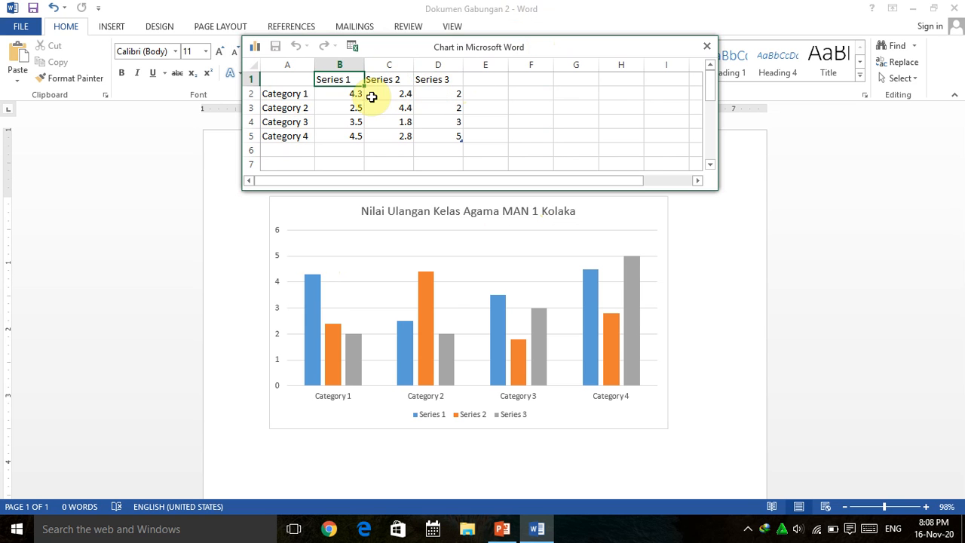
{"action": "left_click", "coordinate": [291, 94]}
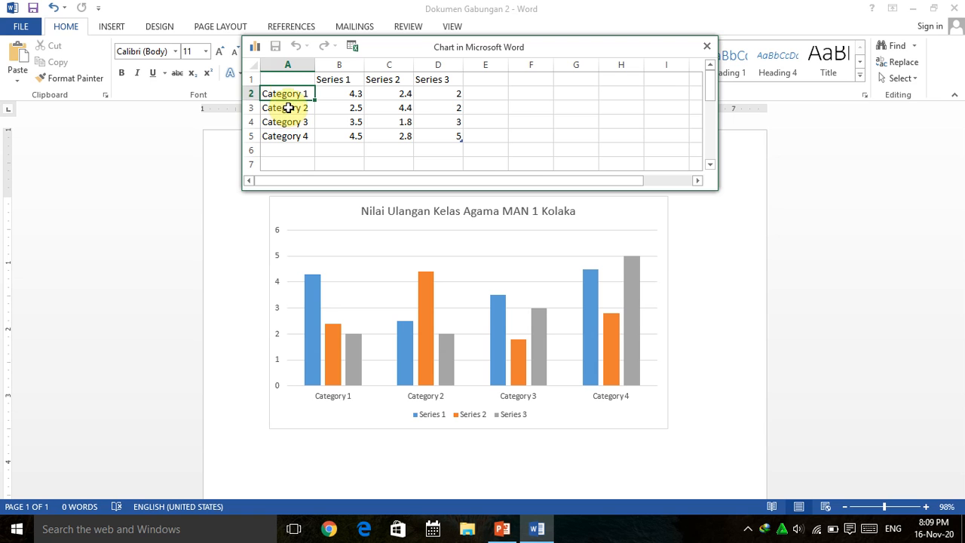
{"action": "type", "text": "Kelas X Agama"}
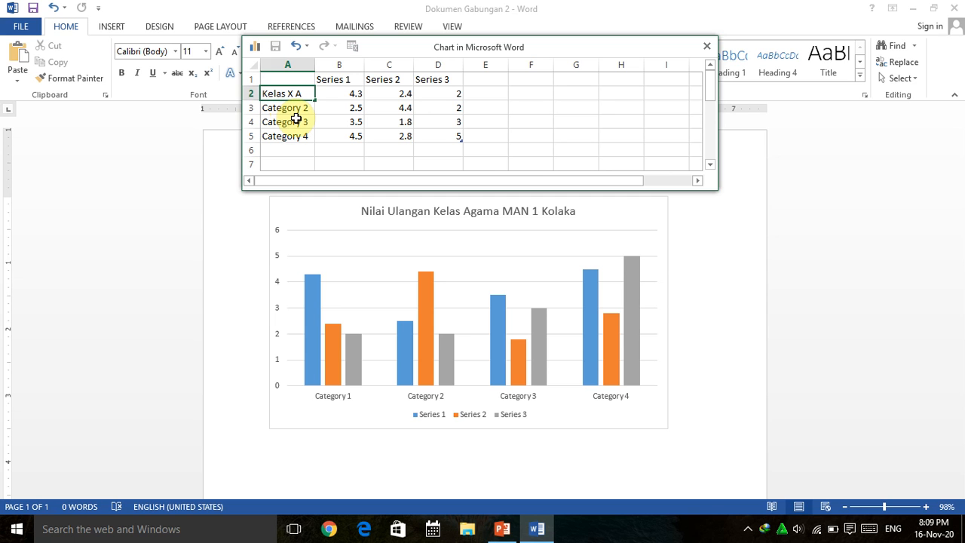
{"action": "left_click", "coordinate": [349, 149]}
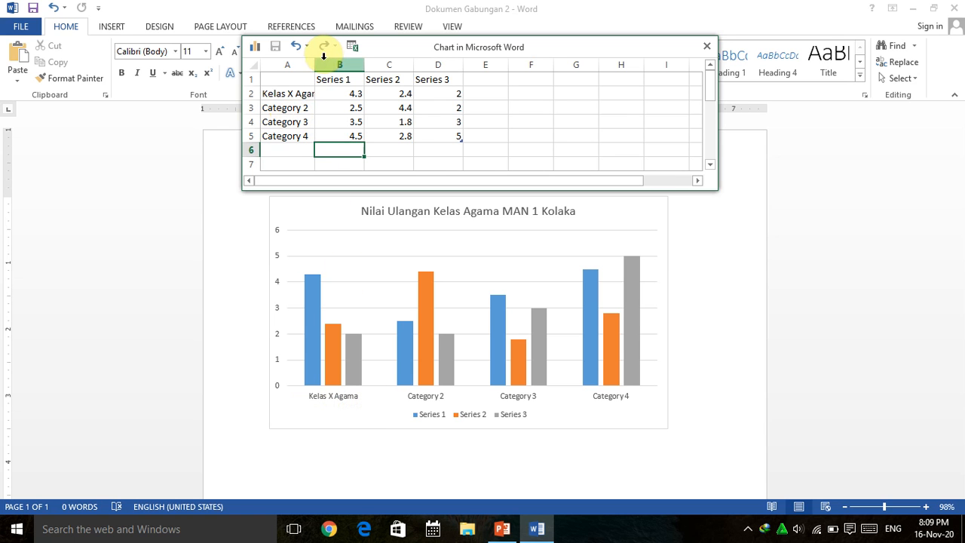
- Widen column A of the chart data sheet to fit its labels and rename Category 2 as "Kelas XI Agama"
{"action": "left_click_drag", "start_coordinate": [314, 66], "coordinate": [336, 67]}
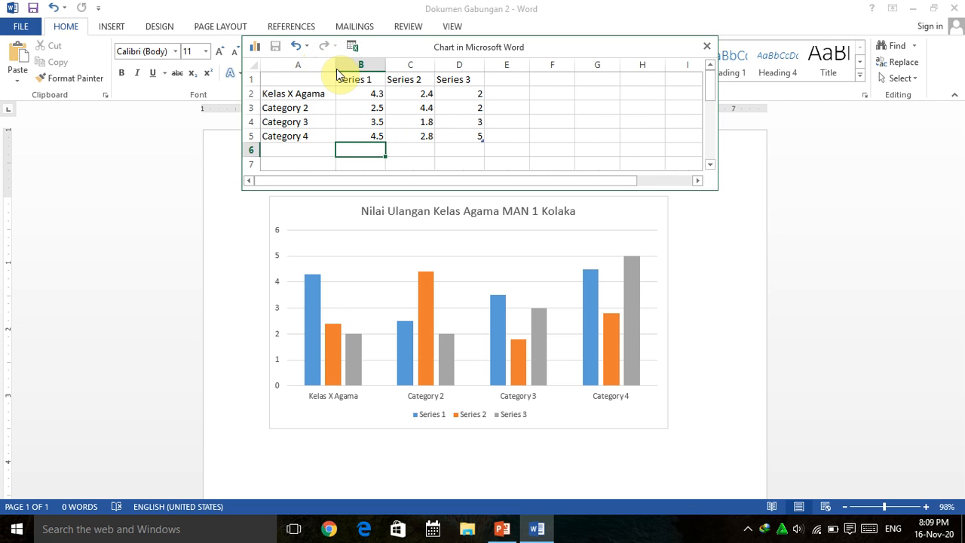
{"action": "left_click", "coordinate": [294, 94]}
{"action": "left_click", "coordinate": [287, 108]}
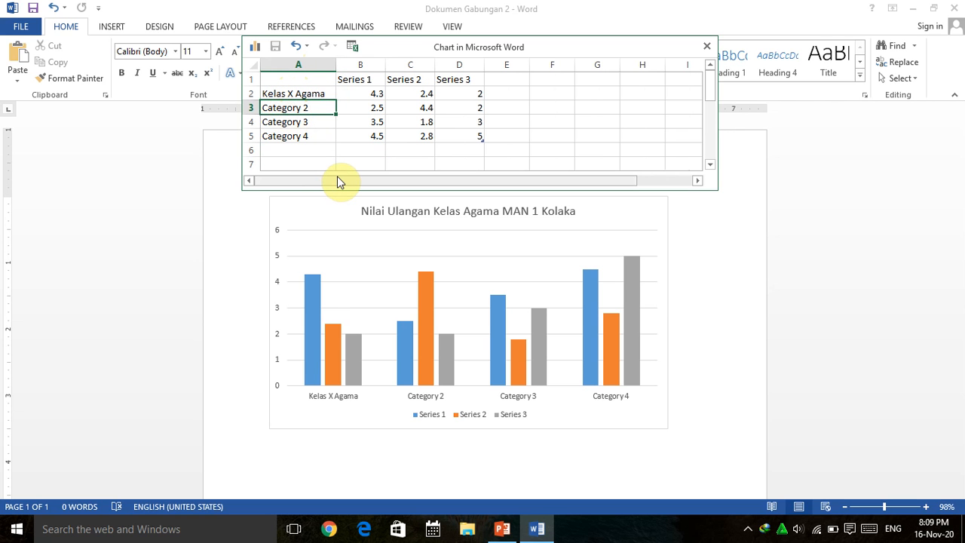
{"action": "type", "text": "Kelas "}
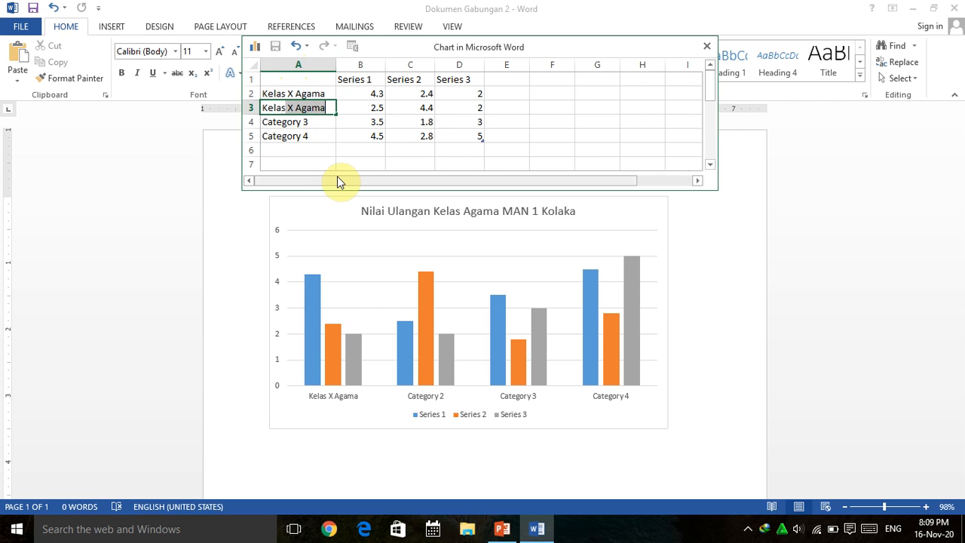
{"action": "type", "text": "XI"}
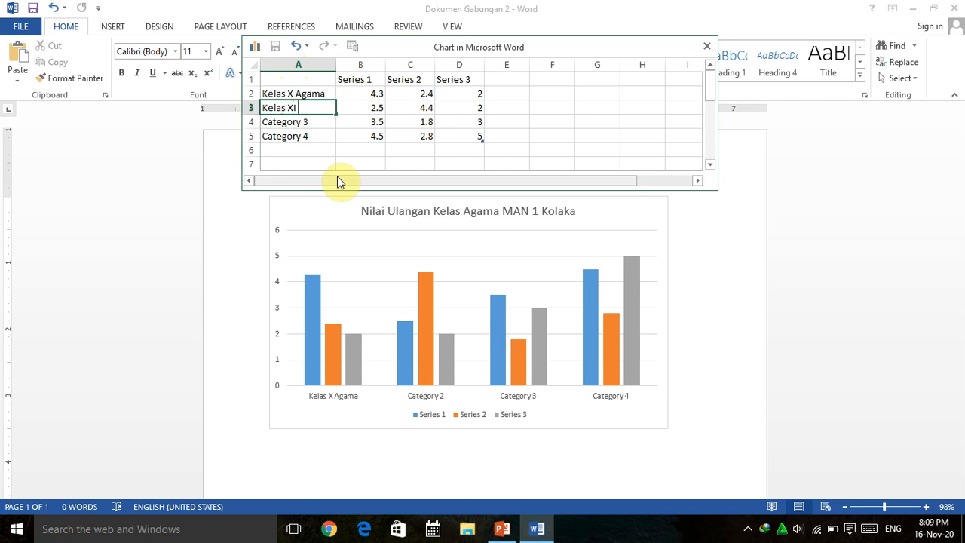
{"action": "type", "text": " Agama"}
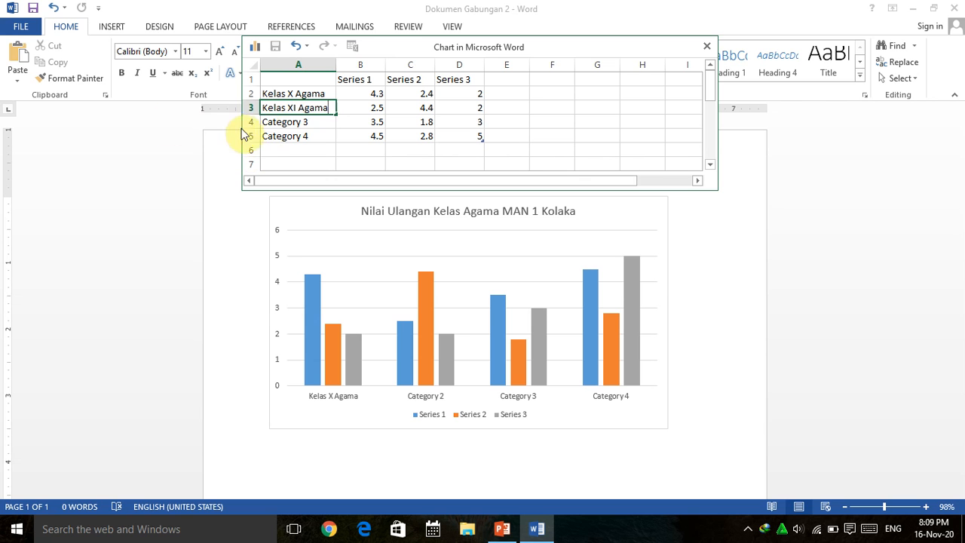
- Rename Category 3 in cell A4 as "Kelas XII Agama.1" and widen column A to fit the longer label
{"action": "left_click", "coordinate": [284, 125]}
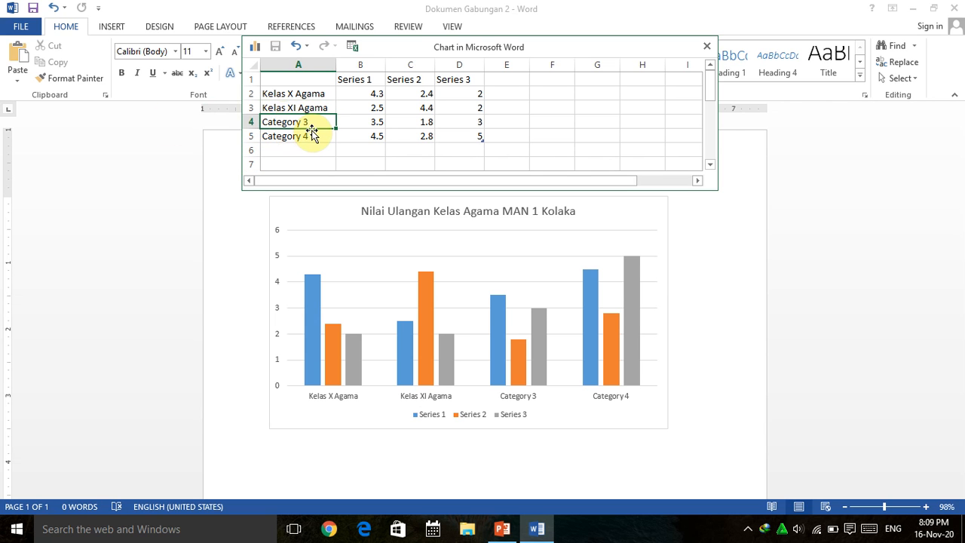
{"action": "type", "text": "Kelas XII Agama.1"}
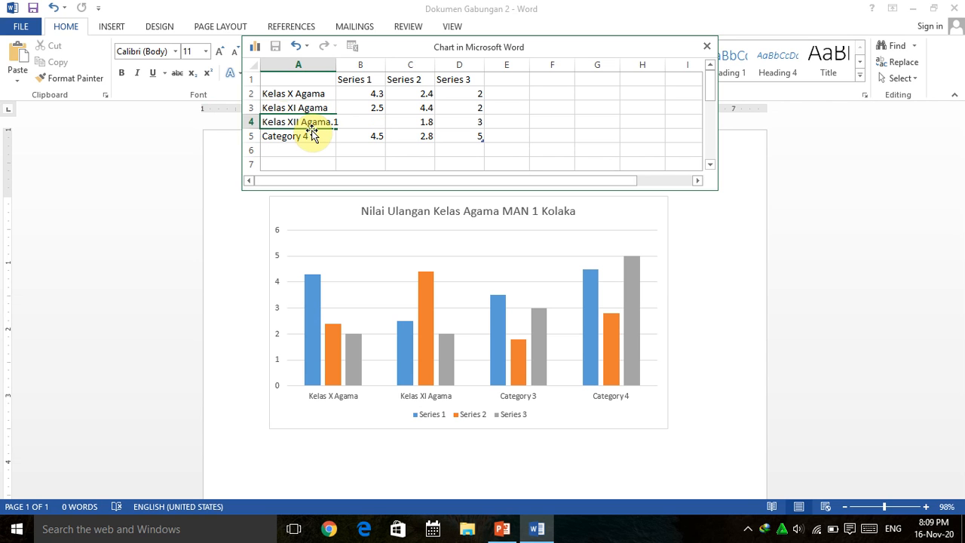
{"action": "left_click", "coordinate": [341, 138]}
{"action": "left_click_drag", "start_coordinate": [335, 63], "coordinate": [343, 65]}
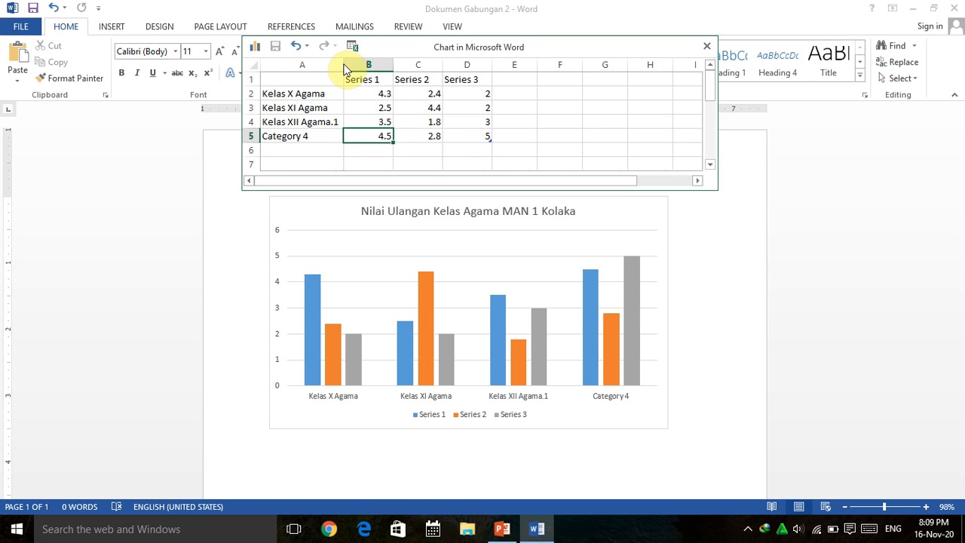
- Rename Category 4 in cell A5 of the data sheet as "Kelas XII Agama.2"
{"action": "left_click", "coordinate": [289, 139]}
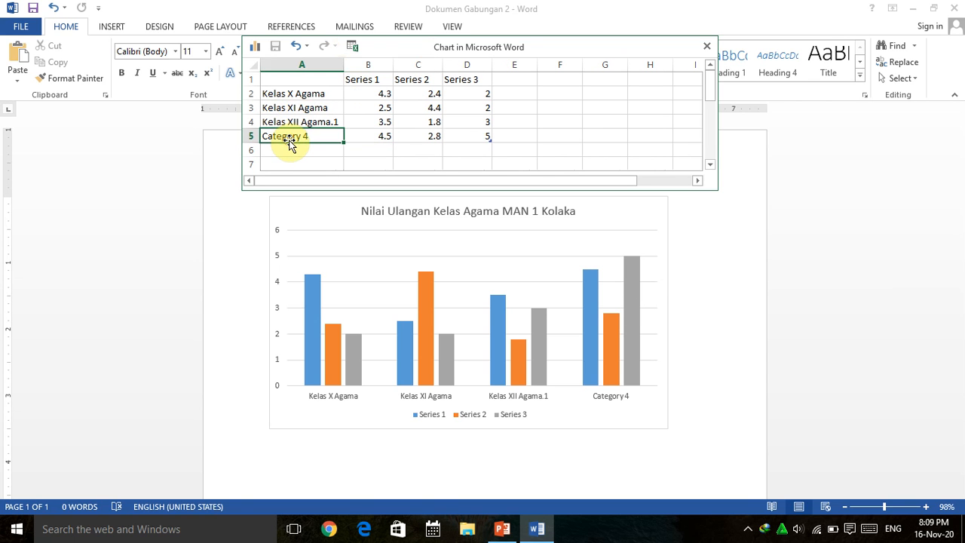
{"action": "type", "text": "Kelas"}
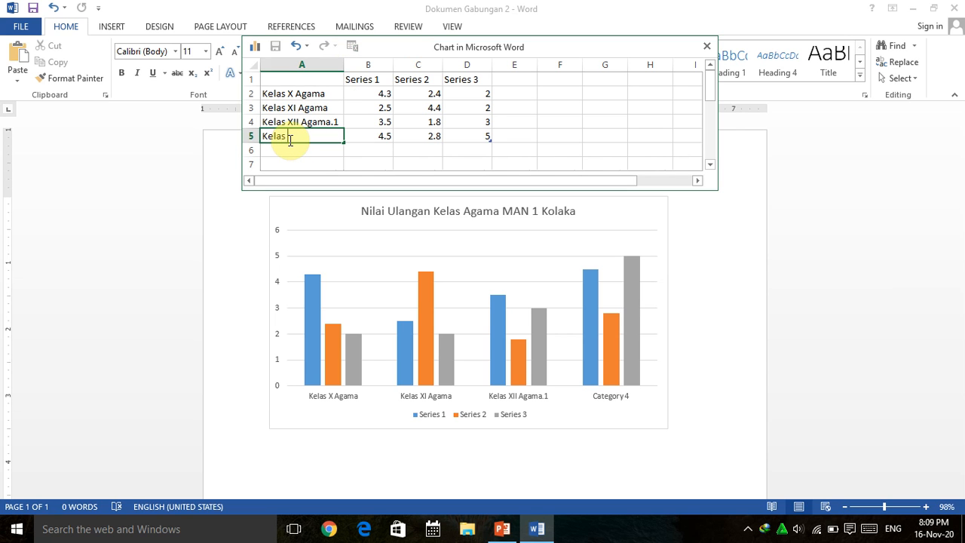
{"action": "type", "text": " XII"}
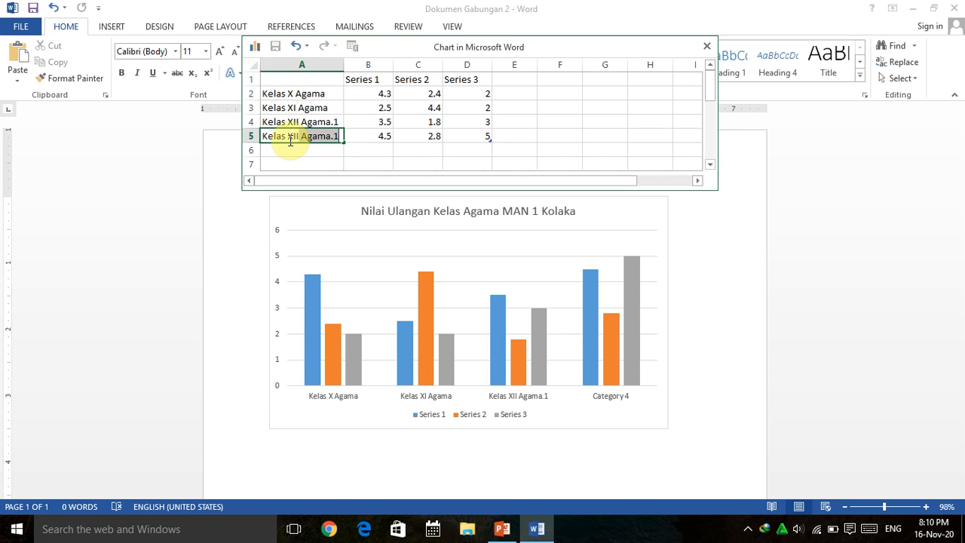
{"action": "left_click", "coordinate": [338, 137]}
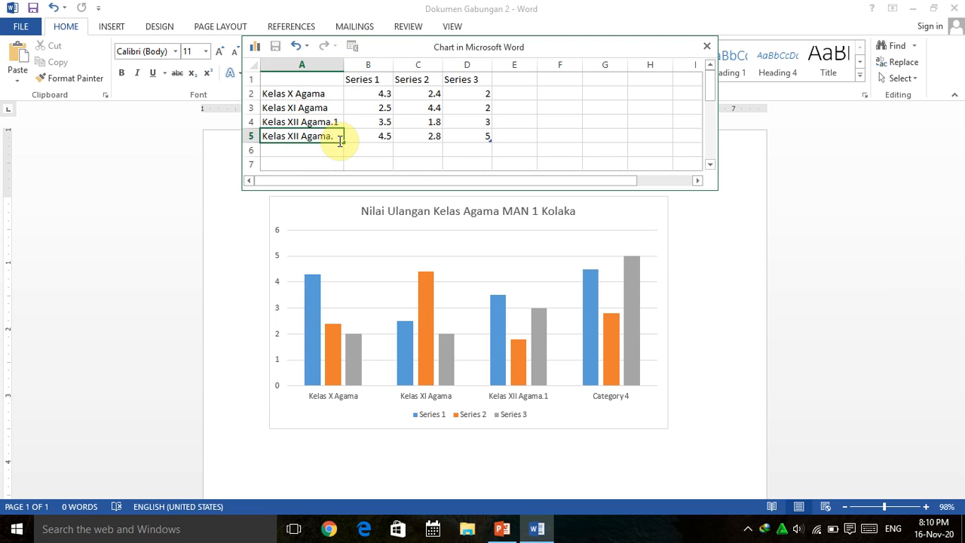
{"action": "left_click", "coordinate": [745, 334]}
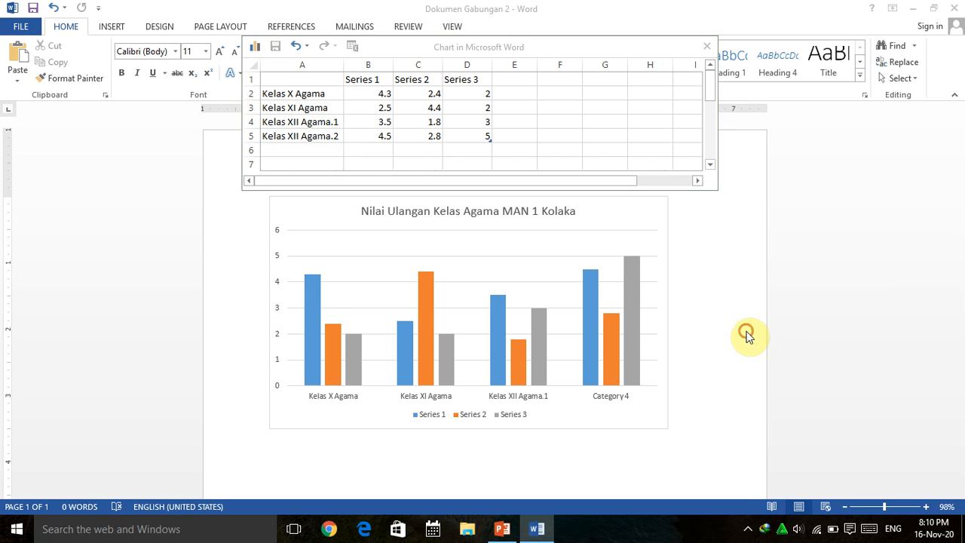
{"action": "left_click", "coordinate": [378, 150]}
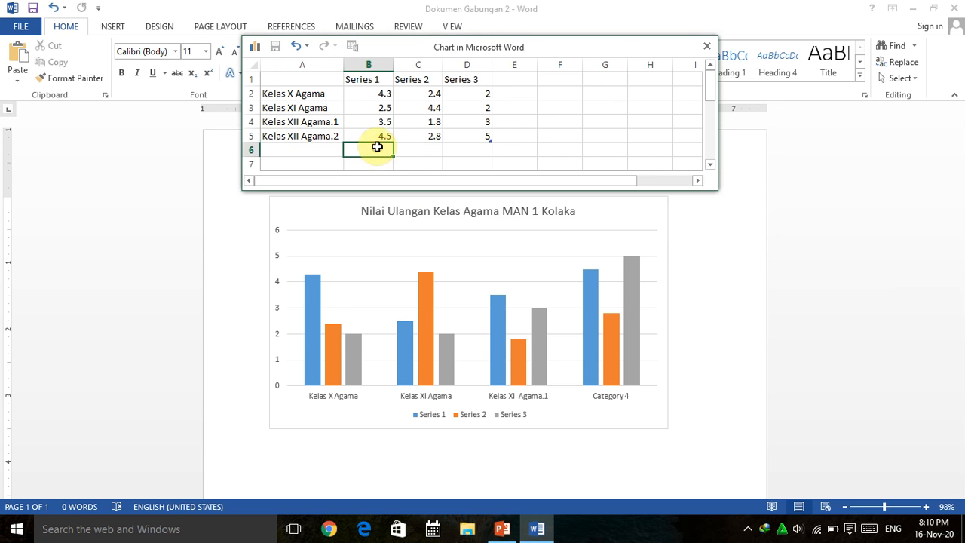
- Move the data sheet off the chart to check the category labels, and bring it back over the page
{"action": "left_click_drag", "start_coordinate": [609, 47], "coordinate": [948, 521]}
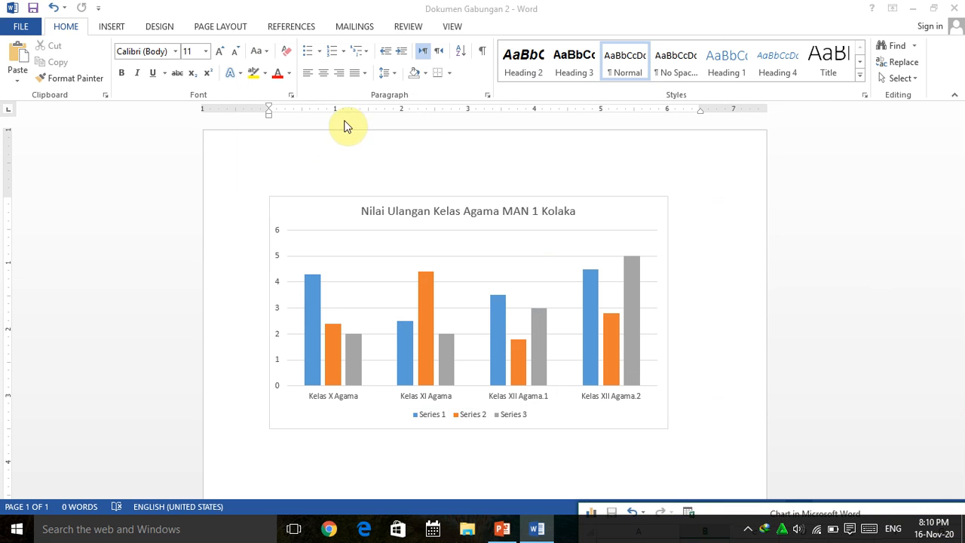
{"action": "scroll", "coordinate": [460, 337], "scroll_direction": "down", "scroll_amount": 2}
{"action": "scroll", "coordinate": [490, 316], "scroll_direction": "up", "scroll_amount": 2}
{"action": "left_click_drag", "start_coordinate": [726, 511], "coordinate": [416, 187]}
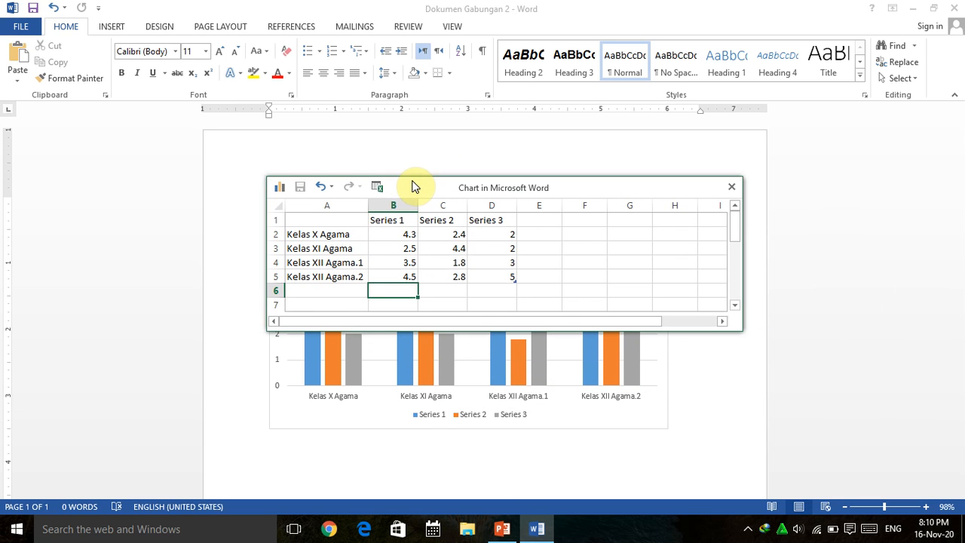
- Rename the Series 1 header in cell B1 as "Matematika" and widen column B to fit it
{"action": "left_click", "coordinate": [383, 222]}
{"action": "left_click", "coordinate": [440, 218]}
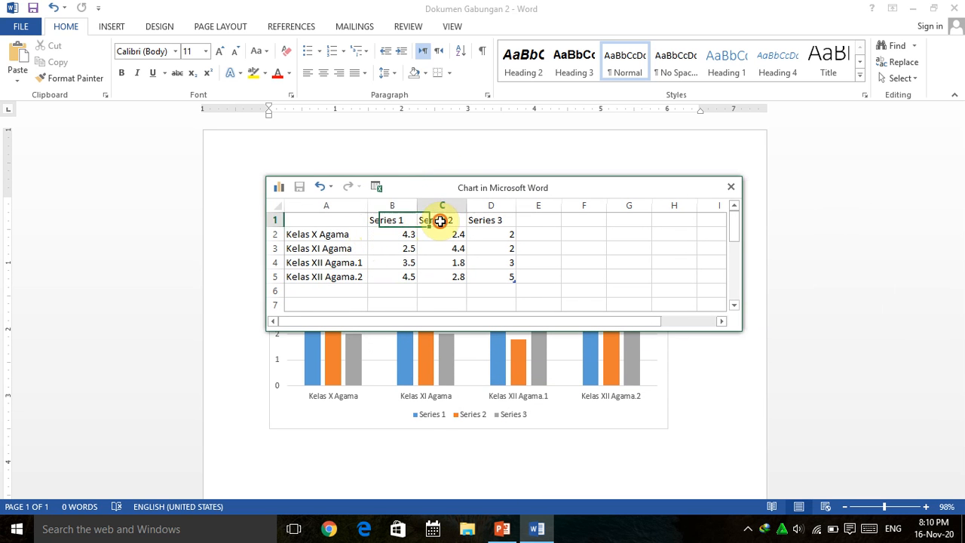
{"action": "left_click", "coordinate": [483, 219]}
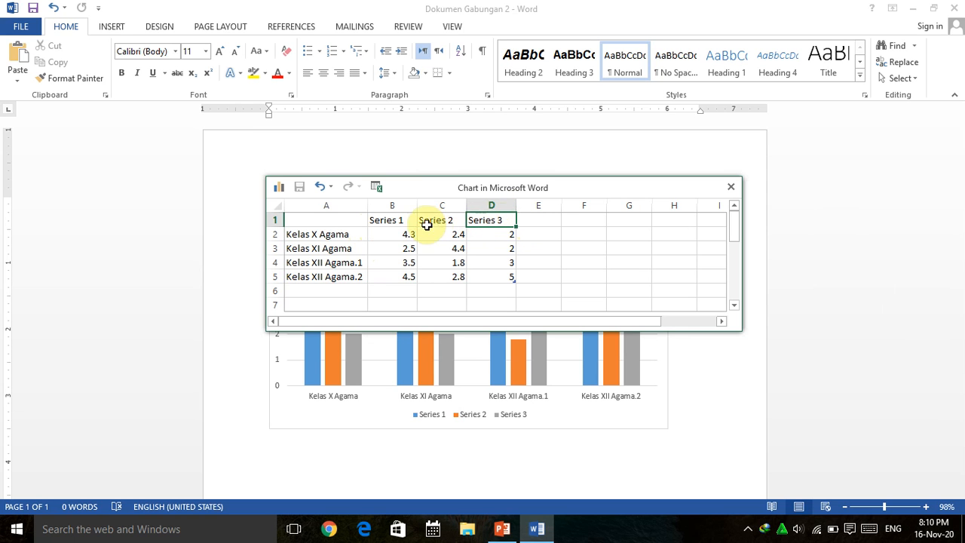
{"action": "left_click", "coordinate": [397, 220]}
{"action": "left_click", "coordinate": [451, 220]}
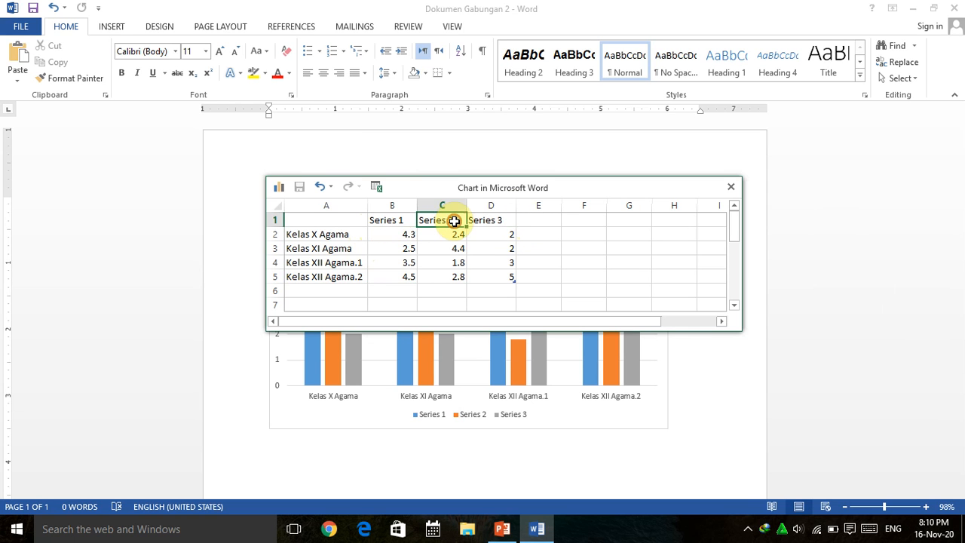
{"action": "left_click", "coordinate": [478, 220]}
{"action": "left_click", "coordinate": [402, 220]}
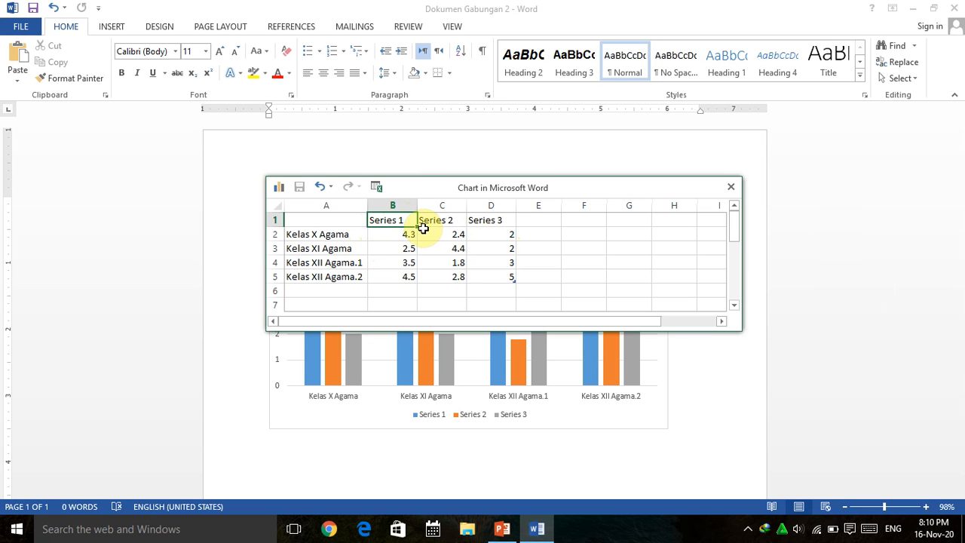
{"action": "type", "text": "Matematika"}
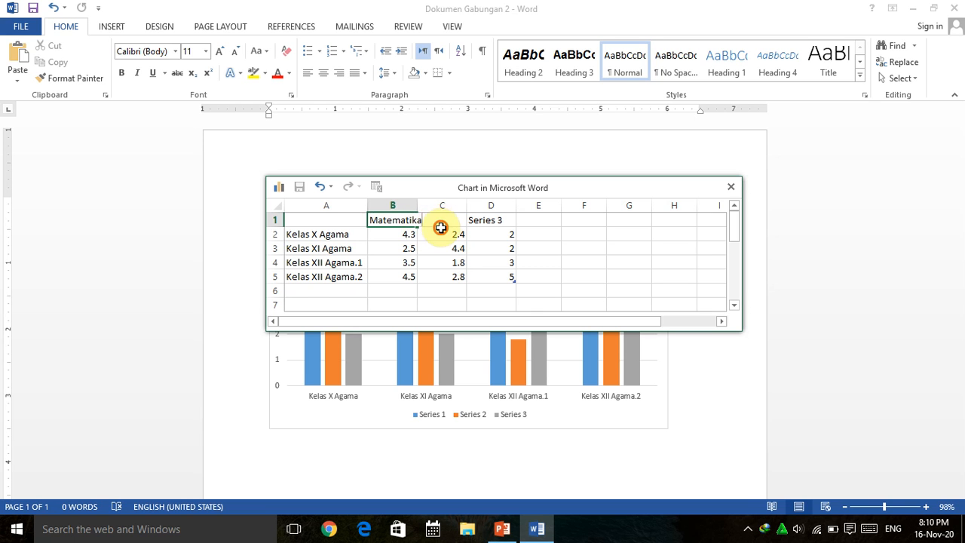
{"action": "left_click", "coordinate": [426, 231]}
{"action": "left_click_drag", "start_coordinate": [419, 204], "coordinate": [429, 207]}
- Rename the Series 2 header in cell C1 as "SKI" and the Series 3 header in D1 as "TIK"
{"action": "left_click", "coordinate": [447, 221]}
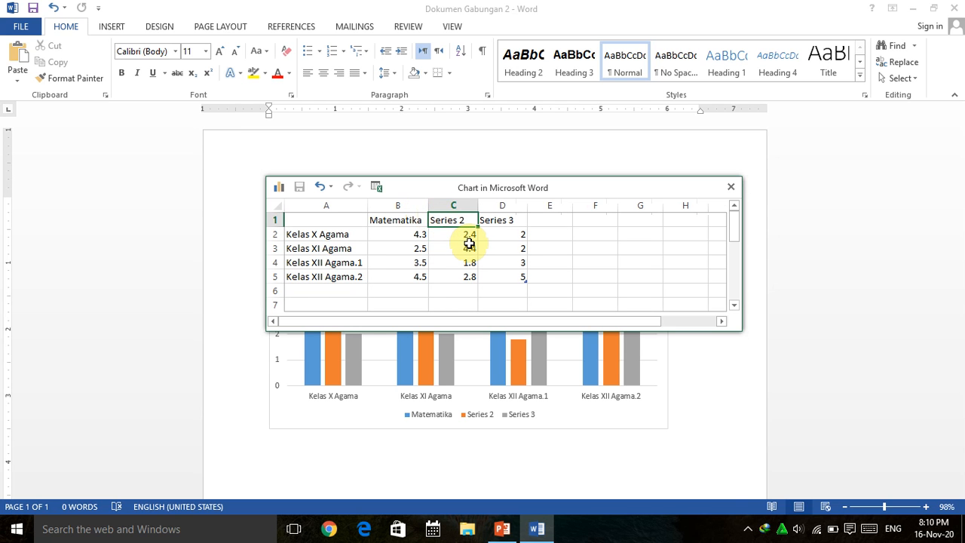
{"action": "type", "text": "SKI"}
{"action": "left_click", "coordinate": [497, 219]}
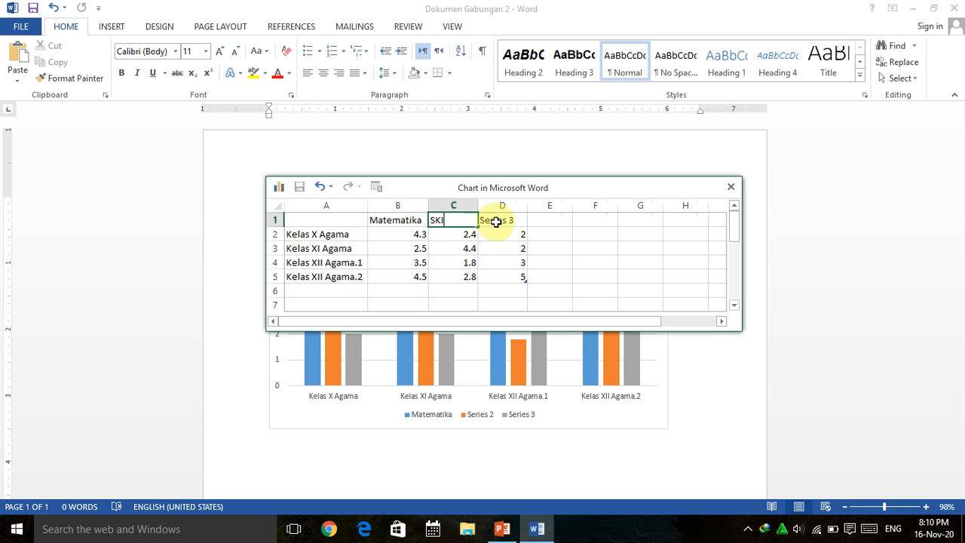
{"action": "type", "text": "T"}
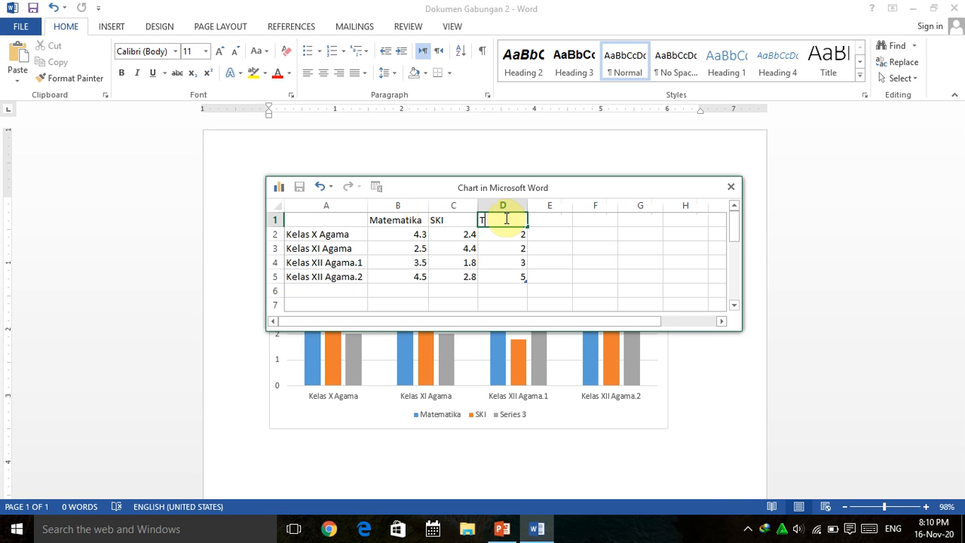
{"action": "type", "text": "IK"}
{"action": "left_click", "coordinate": [558, 249]}
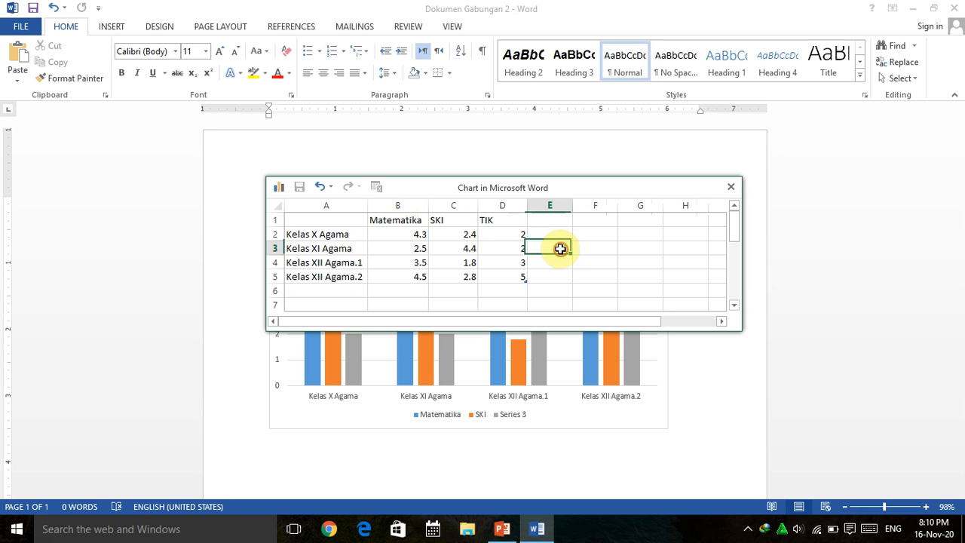
- Shift the data sheet to uncover the chart legend and enter the Matematika scores 50, 75, 60 and 46 in B2:B5
{"action": "left_click_drag", "start_coordinate": [561, 186], "coordinate": [613, 159]}
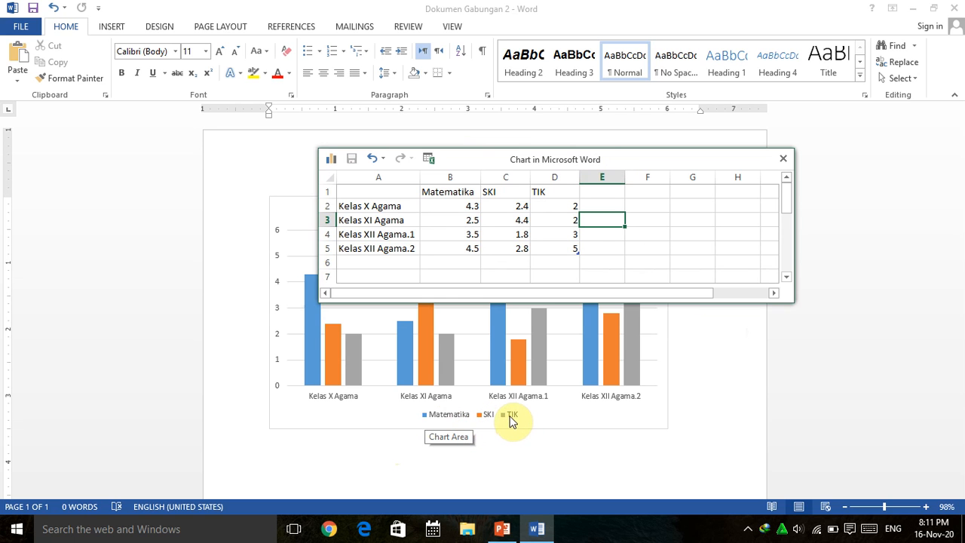
{"action": "left_click", "coordinate": [509, 220]}
{"action": "left_click", "coordinate": [452, 207]}
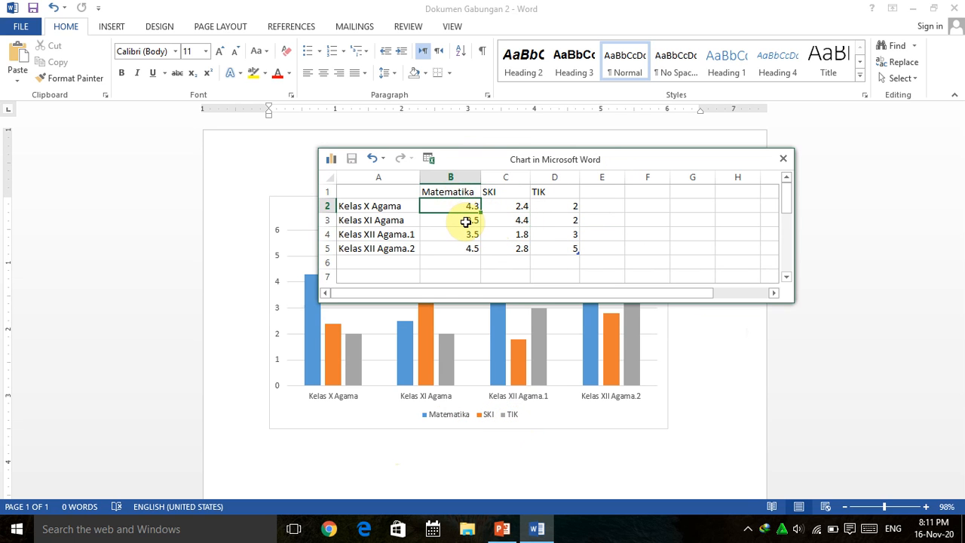
{"action": "type", "text": "50"}
{"action": "key", "text": "Return"}
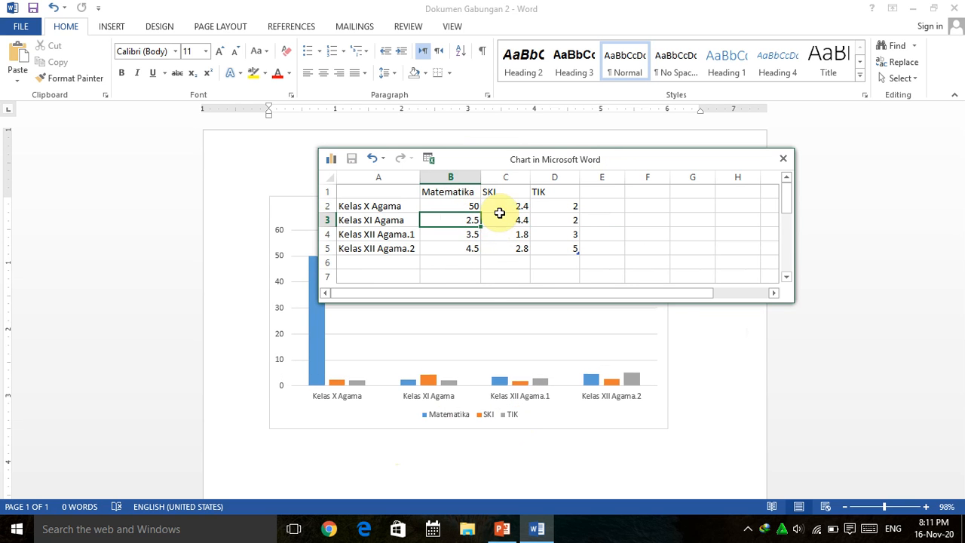
{"action": "type", "text": "75"}
{"action": "key", "text": "Return"}
{"action": "type", "text": "60"}
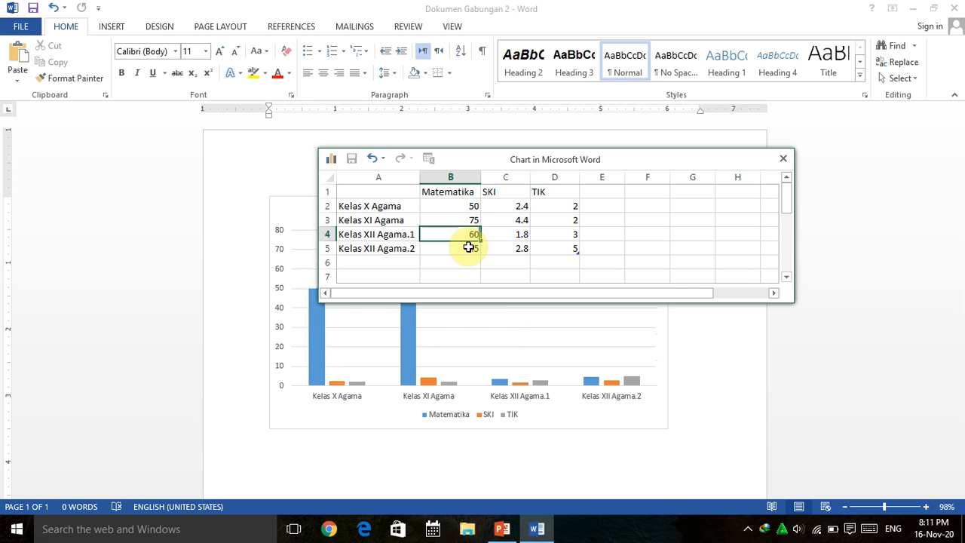
{"action": "key", "text": "Return"}
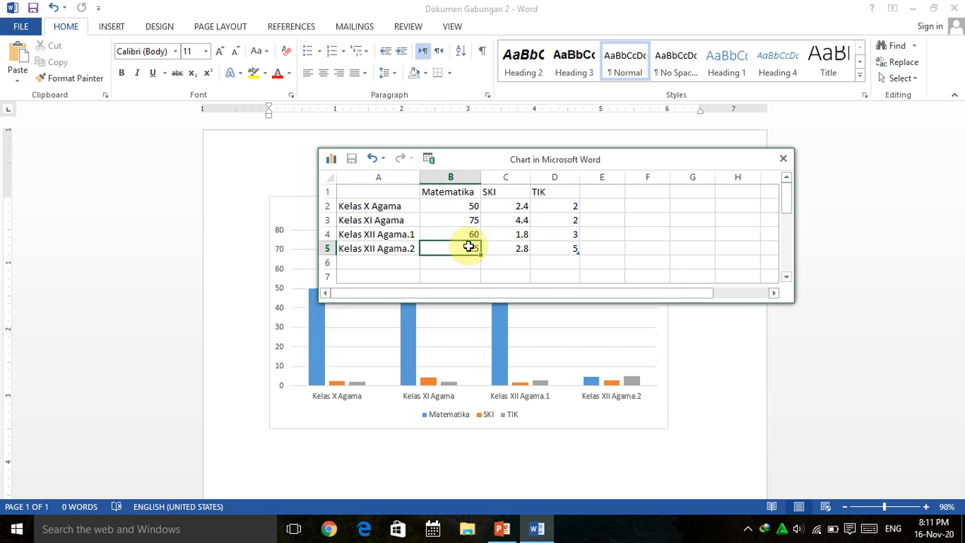
{"action": "type", "text": "46"}
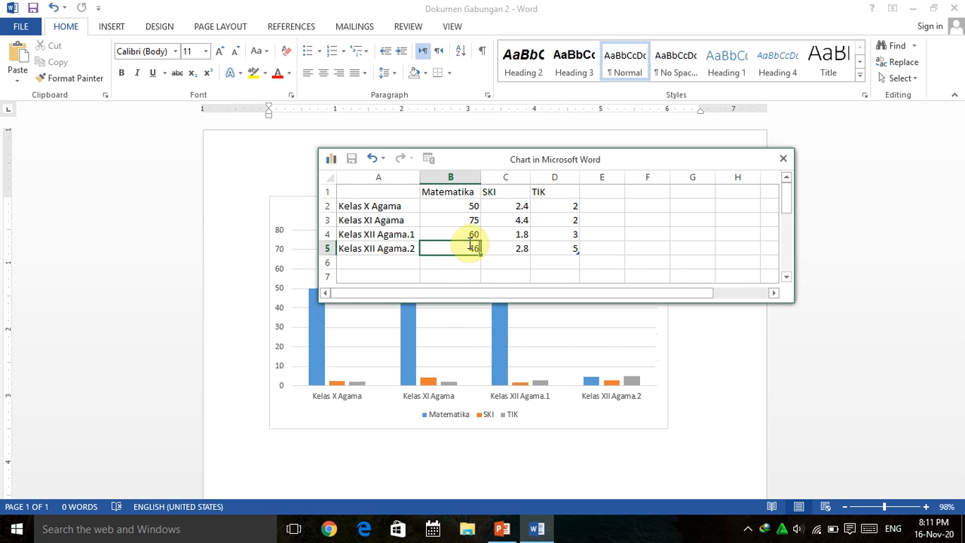
- Enter the SKI scores 90, 30, 45 and 60 in cells C2:C5 of the chart data sheet
{"action": "left_click", "coordinate": [508, 211]}
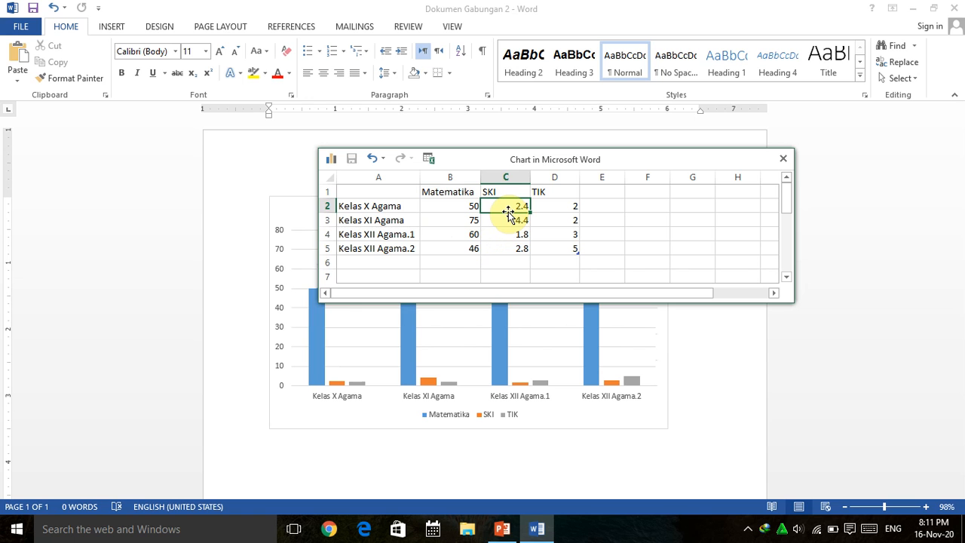
{"action": "type", "text": "90"}
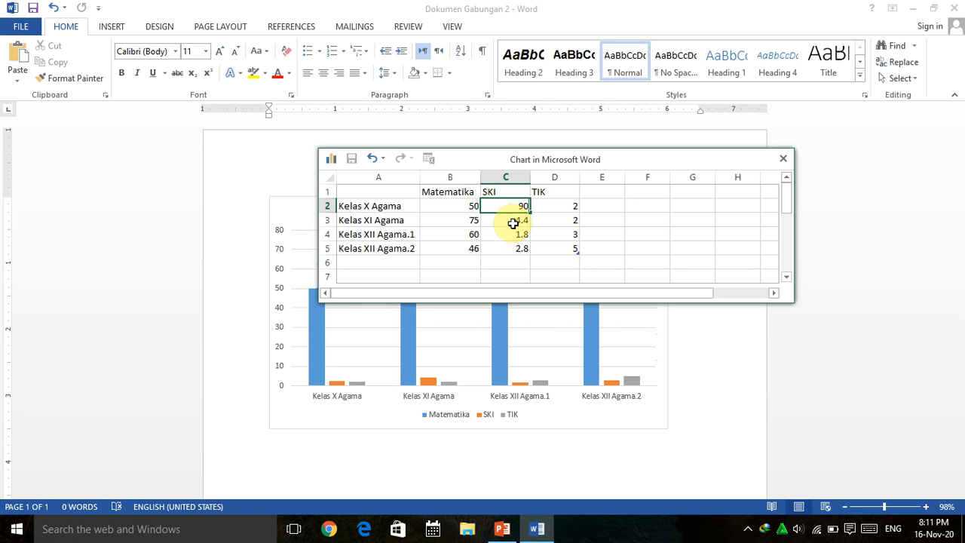
{"action": "key", "text": "Return"}
{"action": "type", "text": "30"}
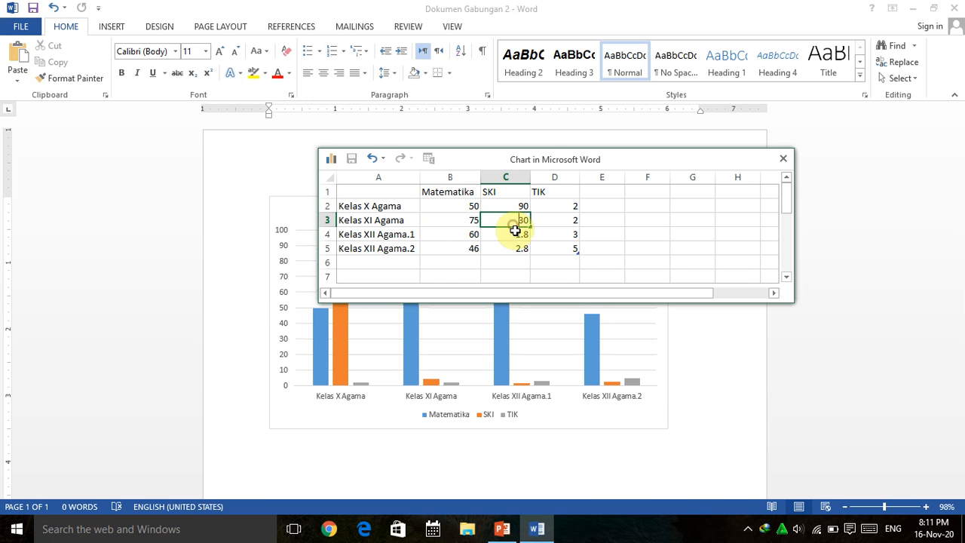
{"action": "key", "text": "Return"}
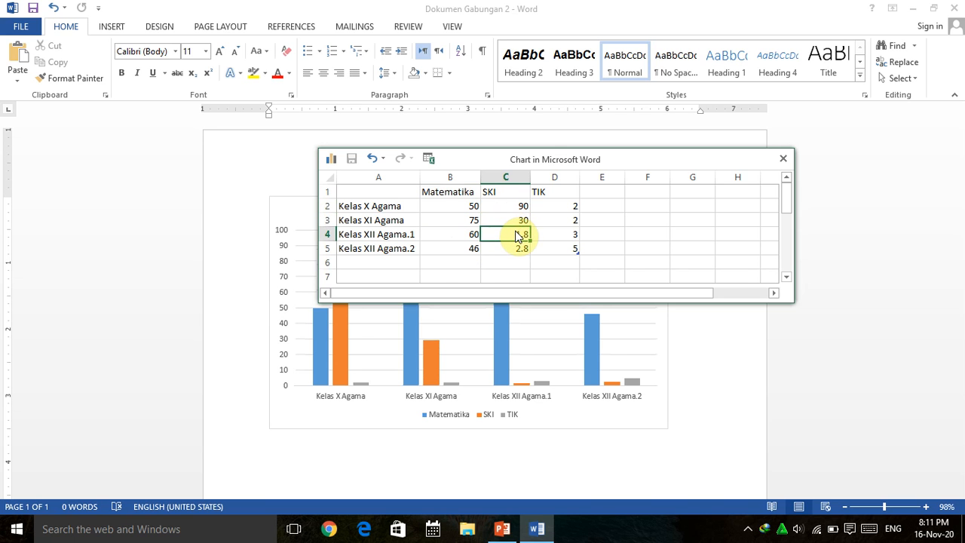
{"action": "type", "text": "45"}
{"action": "key", "text": "Return"}
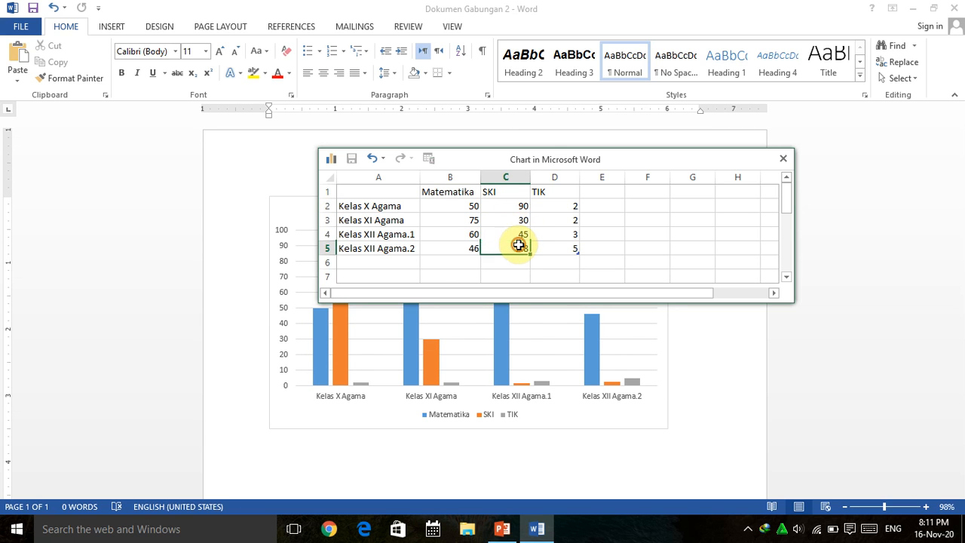
{"action": "type", "text": "60"}
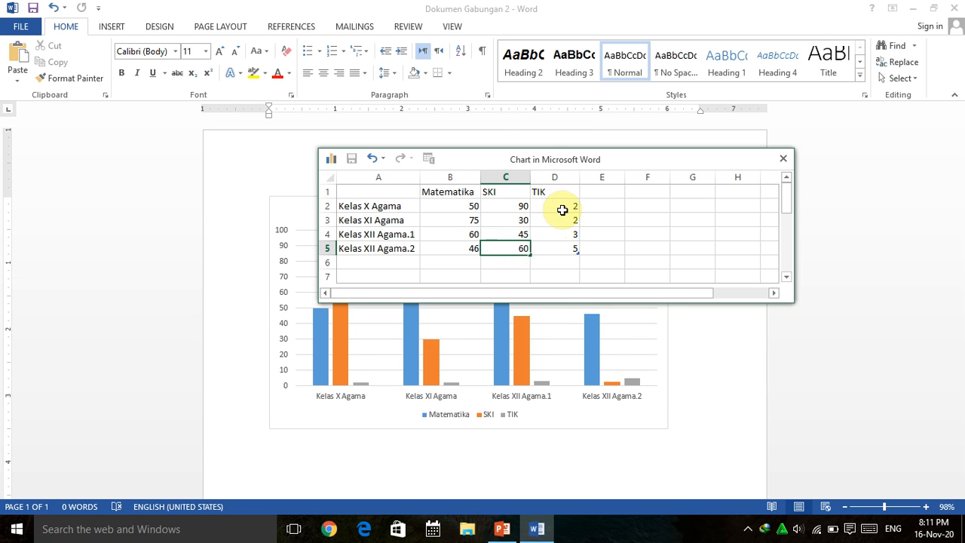
- Enter the TIK scores 78, 95, 79 and 86 in cells D2:D5 of the chart data sheet
{"action": "left_click", "coordinate": [563, 209]}
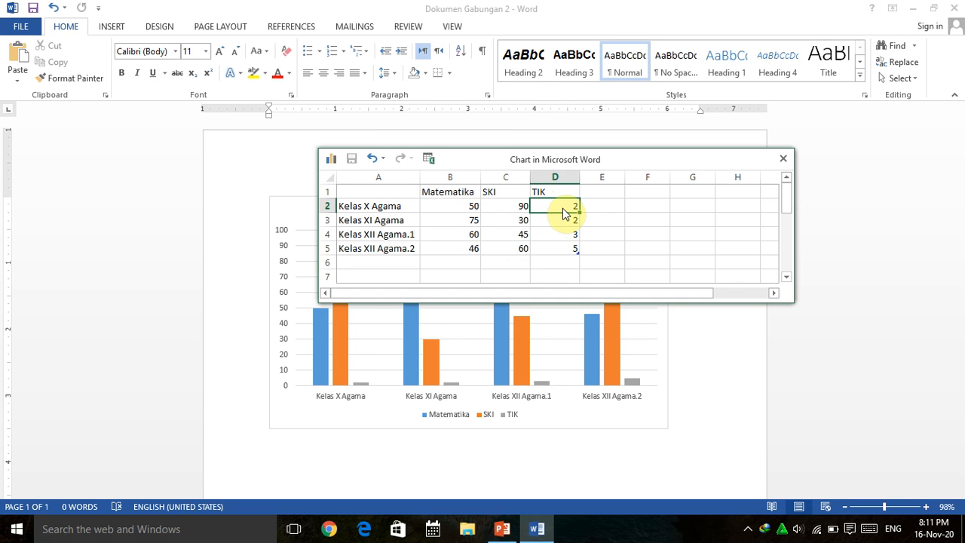
{"action": "type", "text": "78"}
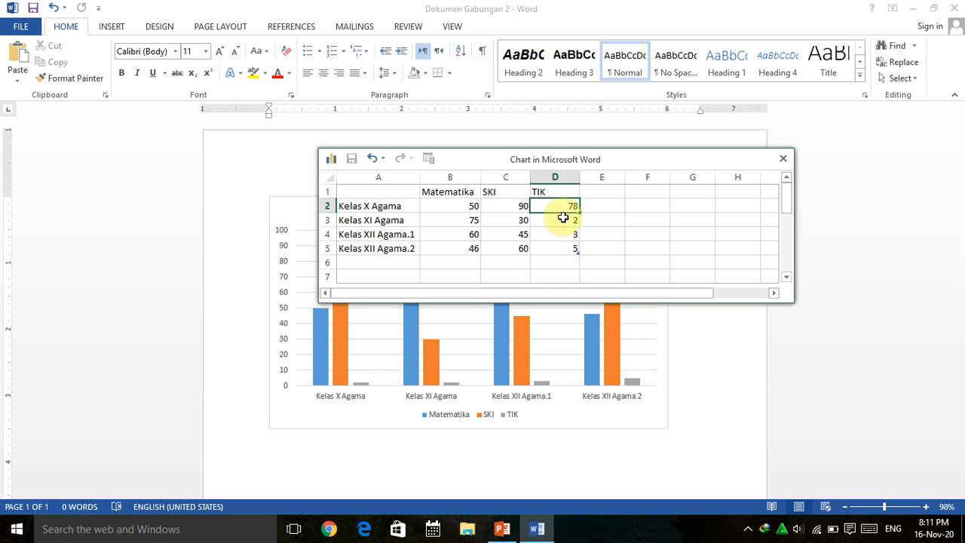
{"action": "key", "text": "Return"}
{"action": "type", "text": "95"}
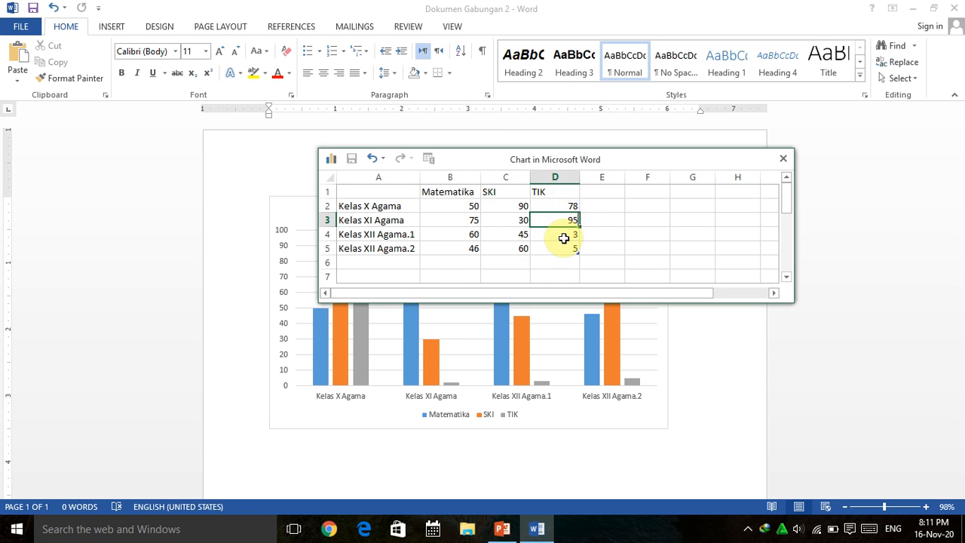
{"action": "left_click", "coordinate": [564, 237]}
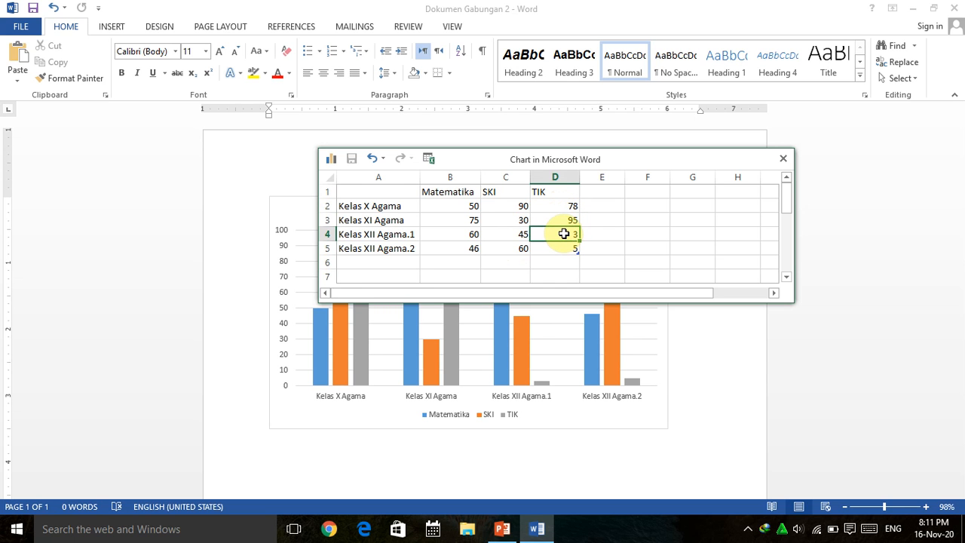
{"action": "type", "text": "79"}
{"action": "left_click", "coordinate": [568, 249]}
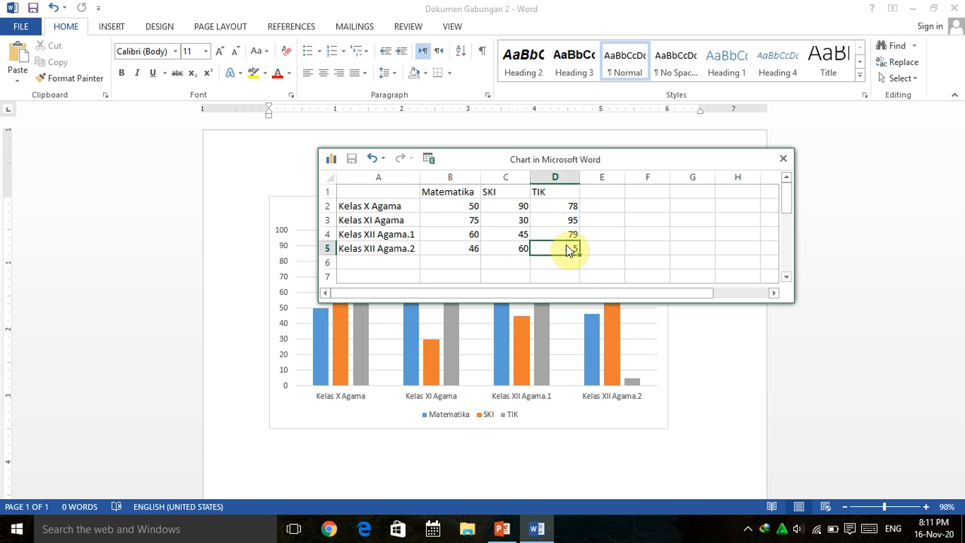
{"action": "type", "text": "86"}
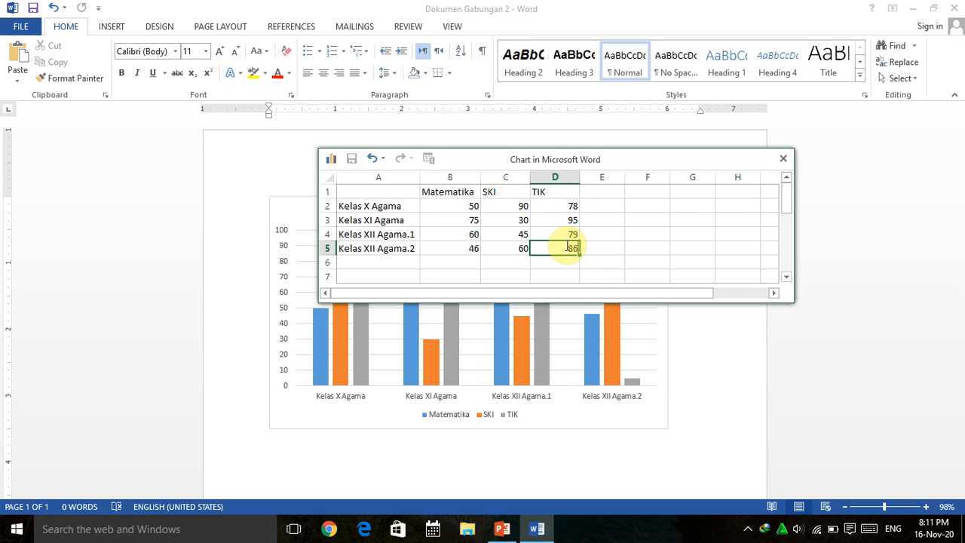
{"action": "left_click", "coordinate": [615, 239]}
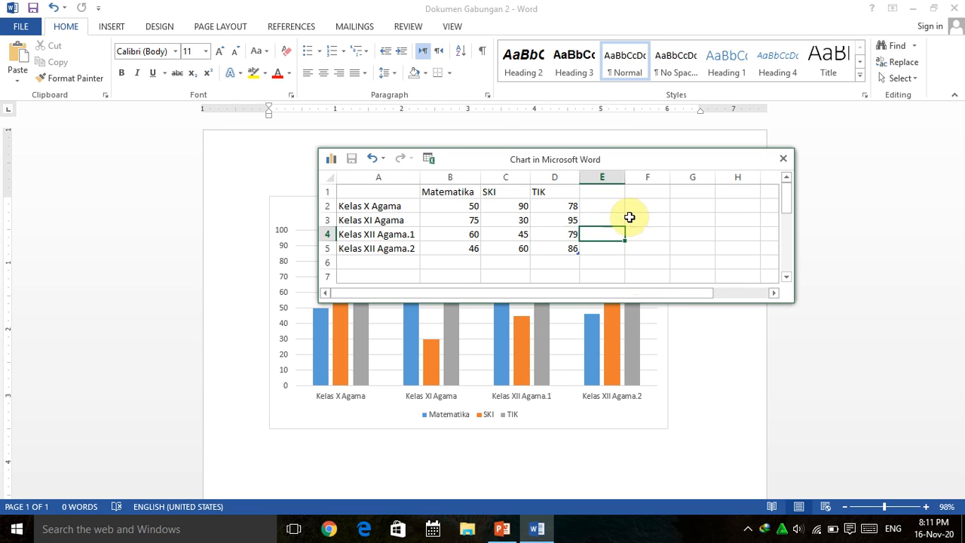
- Move the data sheet clear of the chart and examine the title, columns, class labels and legend
{"action": "left_click_drag", "start_coordinate": [717, 157], "coordinate": [942, 489]}
{"action": "scroll", "coordinate": [474, 259], "scroll_direction": "down", "scroll_amount": 1}
{"action": "left_click", "coordinate": [413, 199]}
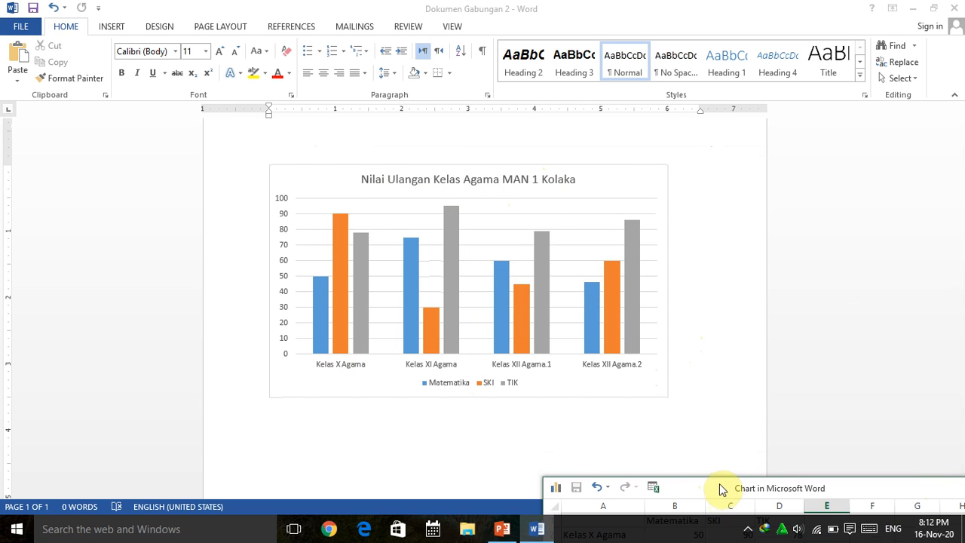
{"action": "left_click_drag", "start_coordinate": [719, 481], "coordinate": [698, 445]}
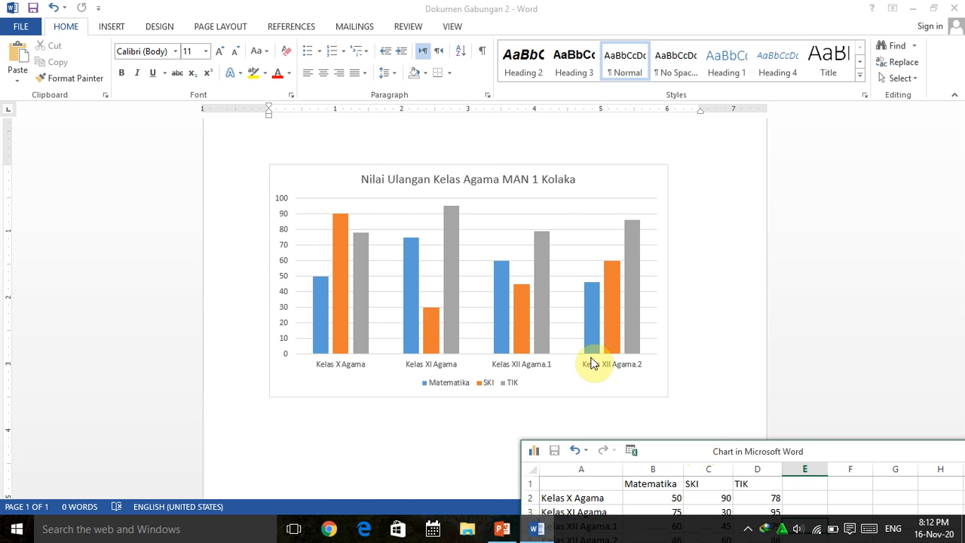
{"action": "scroll", "coordinate": [503, 279], "scroll_direction": "up", "scroll_amount": 1}
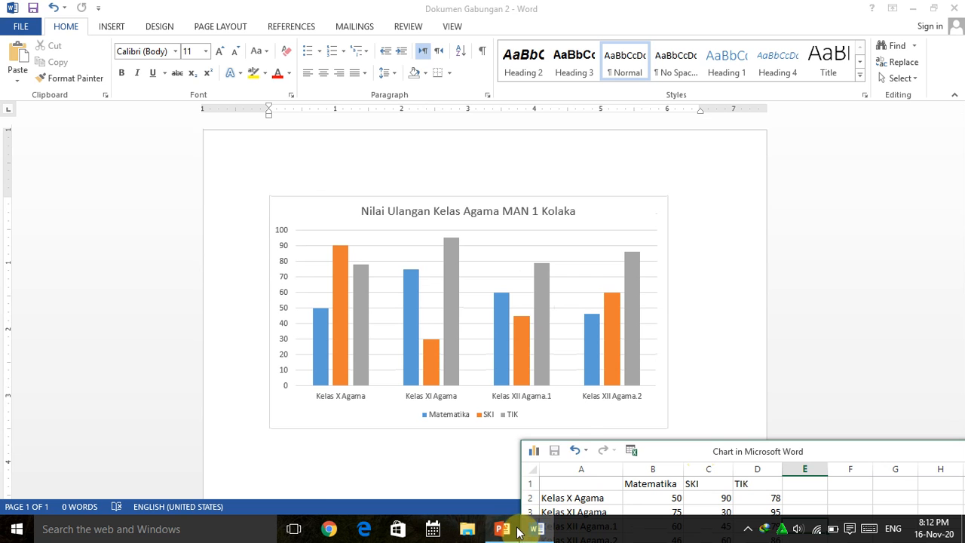
- Select the chart and look through its design and format options
{"action": "left_click", "coordinate": [421, 228]}
{"action": "left_click", "coordinate": [492, 30]}
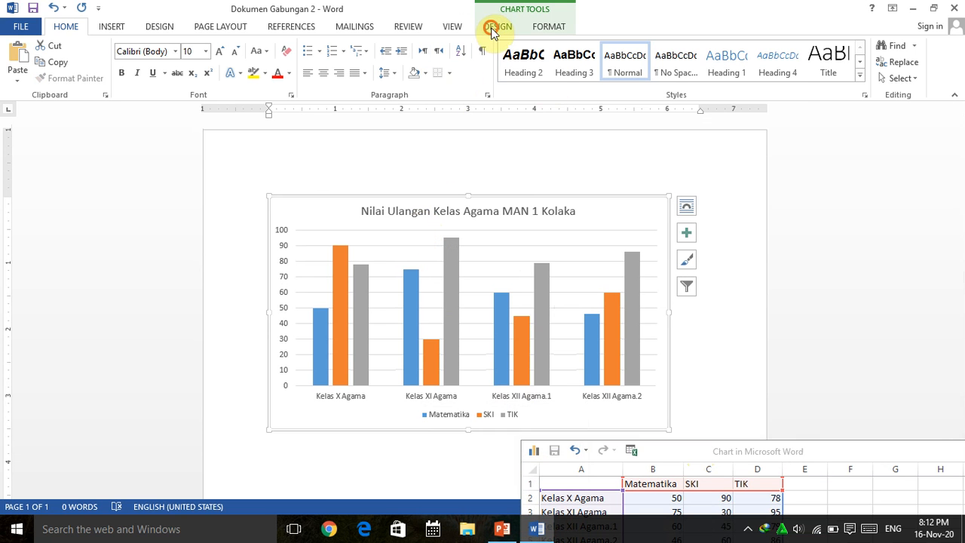
{"action": "left_click", "coordinate": [550, 28]}
{"action": "left_click", "coordinate": [452, 24]}
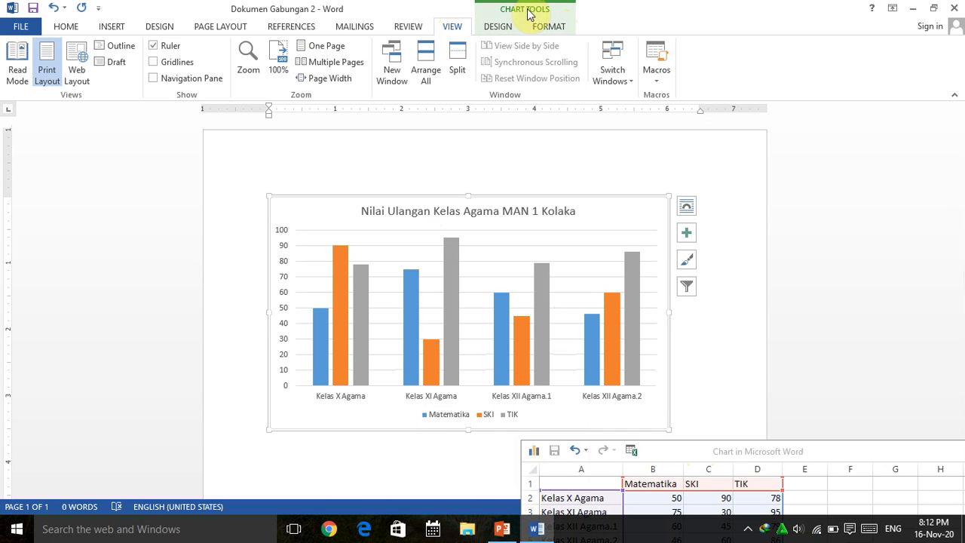
{"action": "left_click", "coordinate": [501, 27]}
{"action": "left_click", "coordinate": [546, 29]}
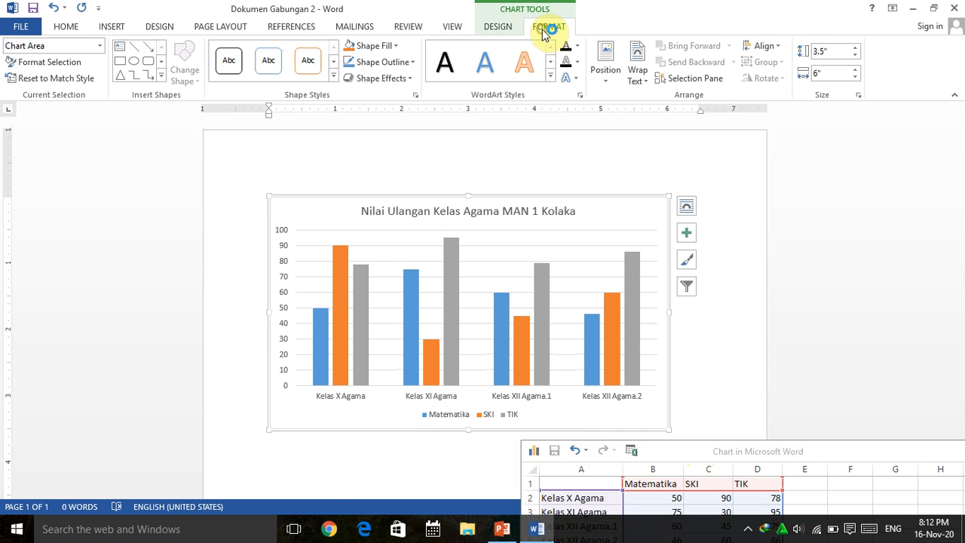
{"action": "left_click", "coordinate": [495, 28]}
- Preview several chart styles on the chart and browse the full style gallery without applying one
{"action": "left_click", "coordinate": [332, 47]}
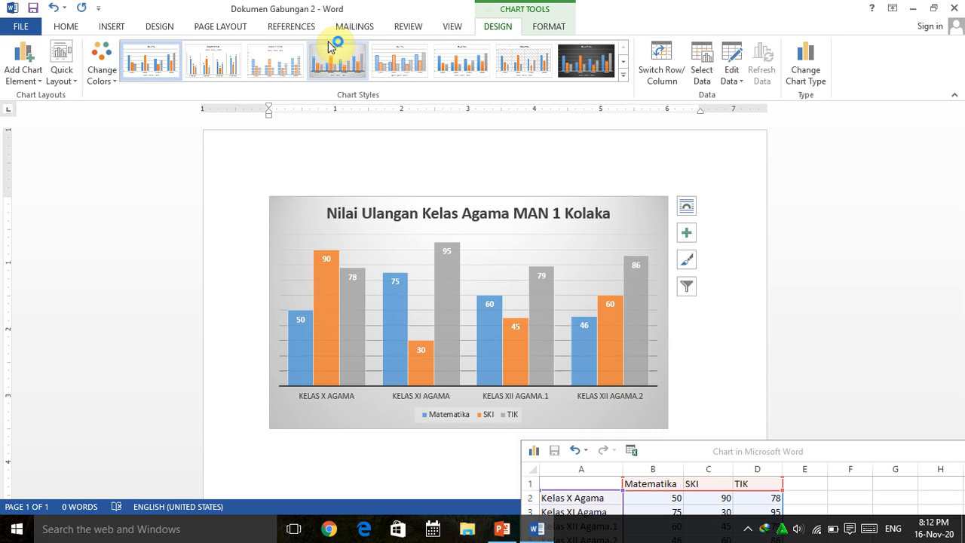
{"action": "left_click", "coordinate": [138, 68]}
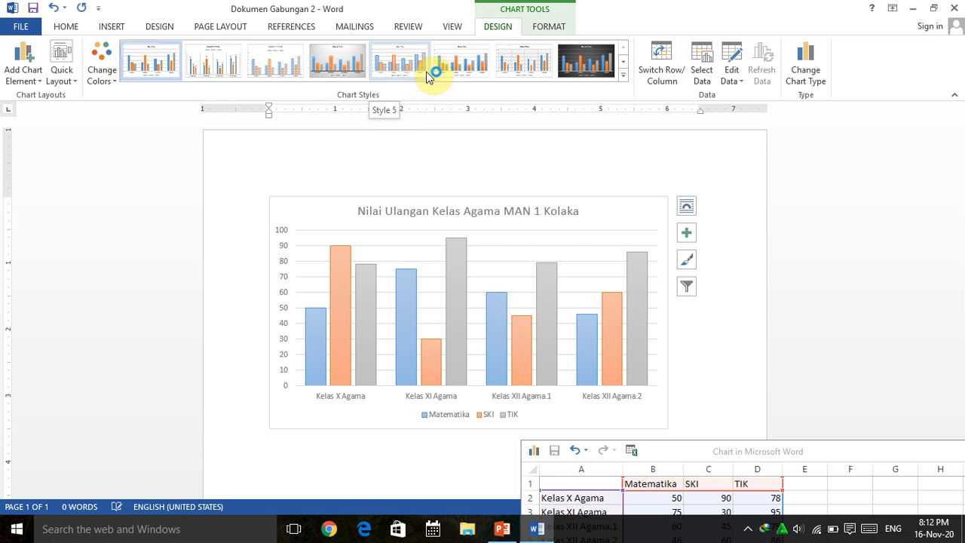
{"action": "left_click", "coordinate": [450, 67]}
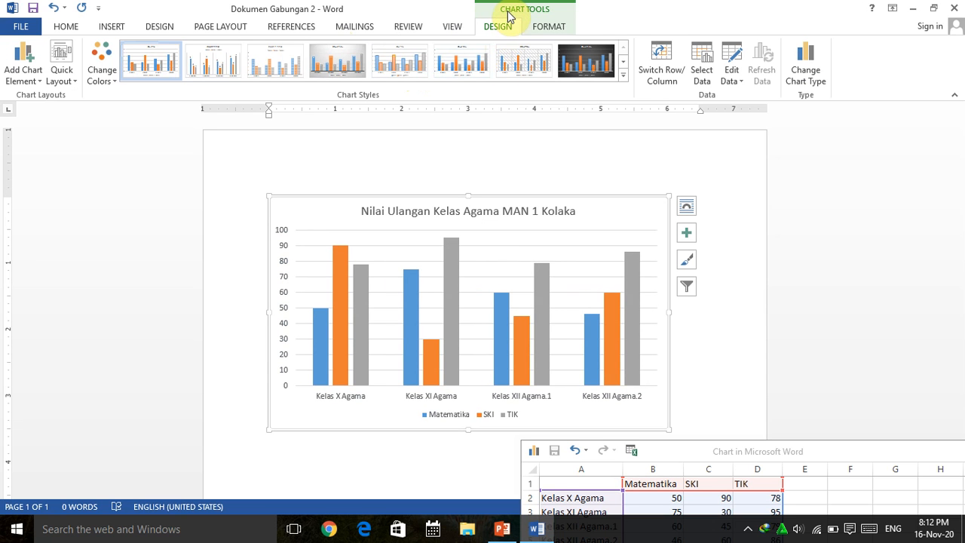
{"action": "left_click", "coordinate": [549, 30]}
{"action": "left_click", "coordinate": [497, 27]}
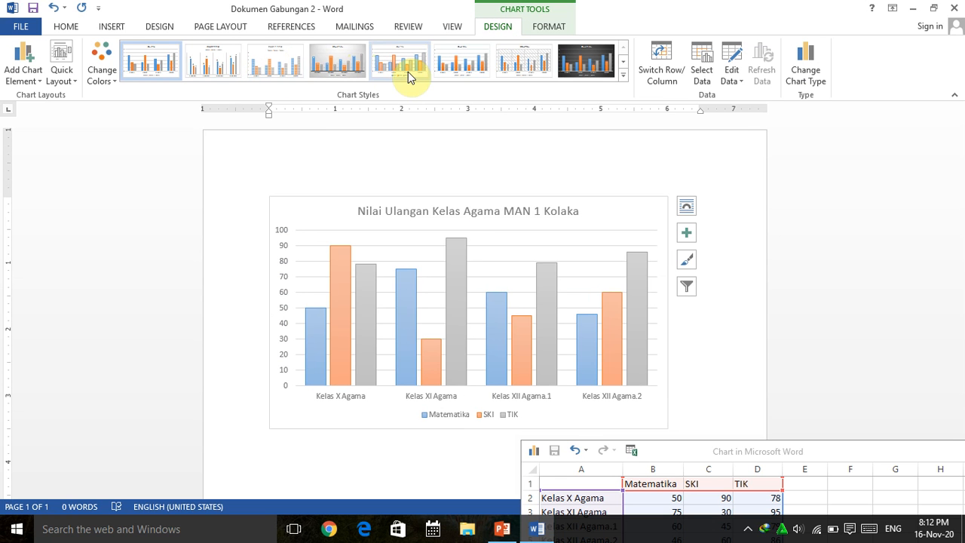
{"action": "left_click", "coordinate": [623, 77]}
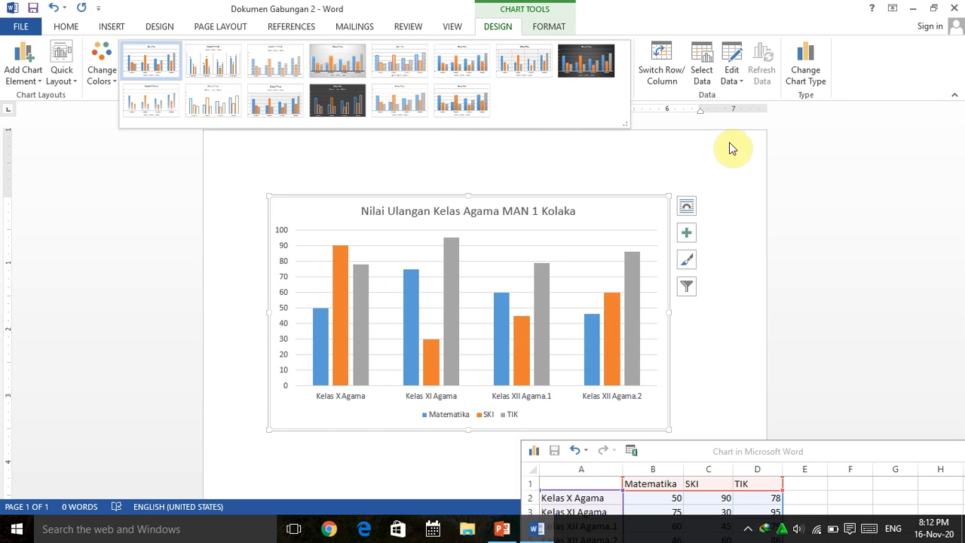
{"action": "left_click", "coordinate": [805, 148]}
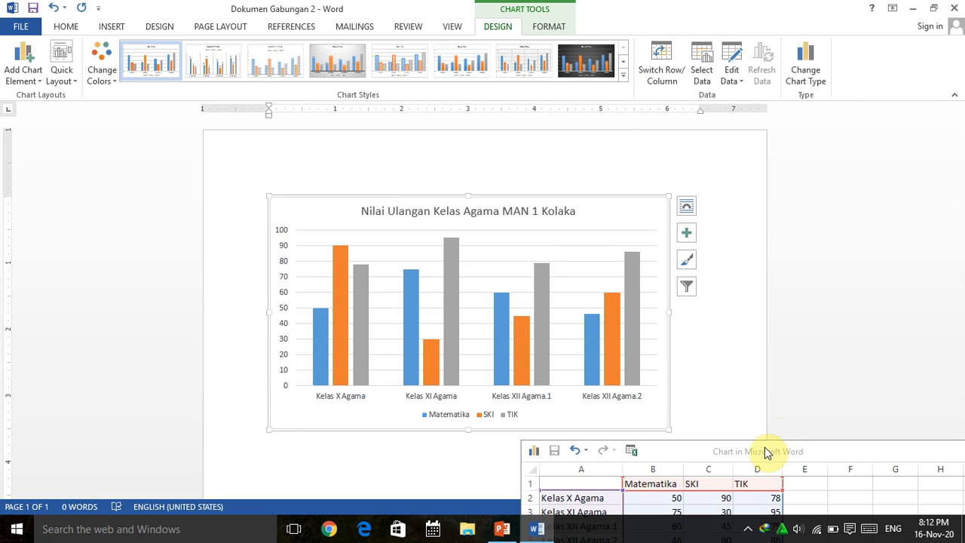
- Switch to the PowerPoint presentation and view slide 31 on drop caps and slide 32 on making charts
{"action": "left_click_drag", "start_coordinate": [776, 447], "coordinate": [706, 381]}
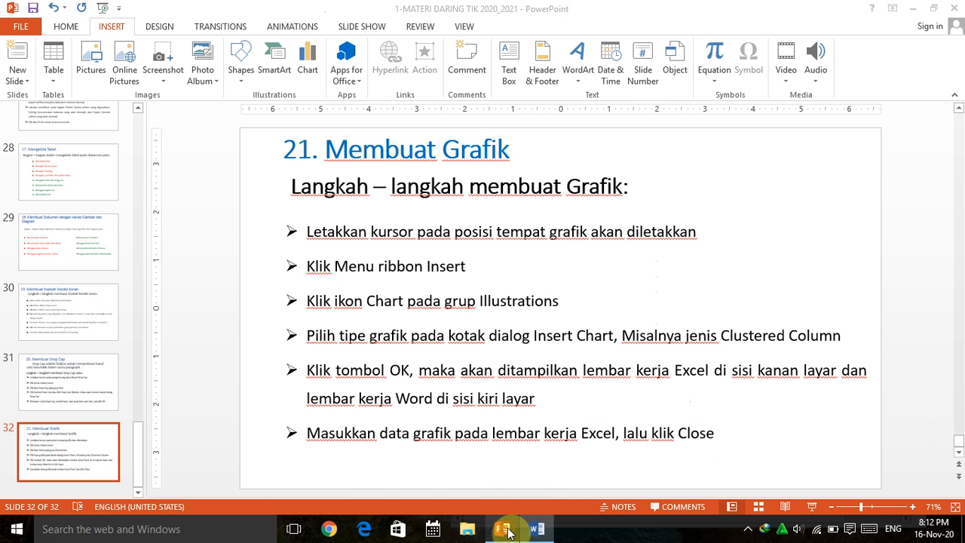
{"action": "left_click", "coordinate": [504, 530]}
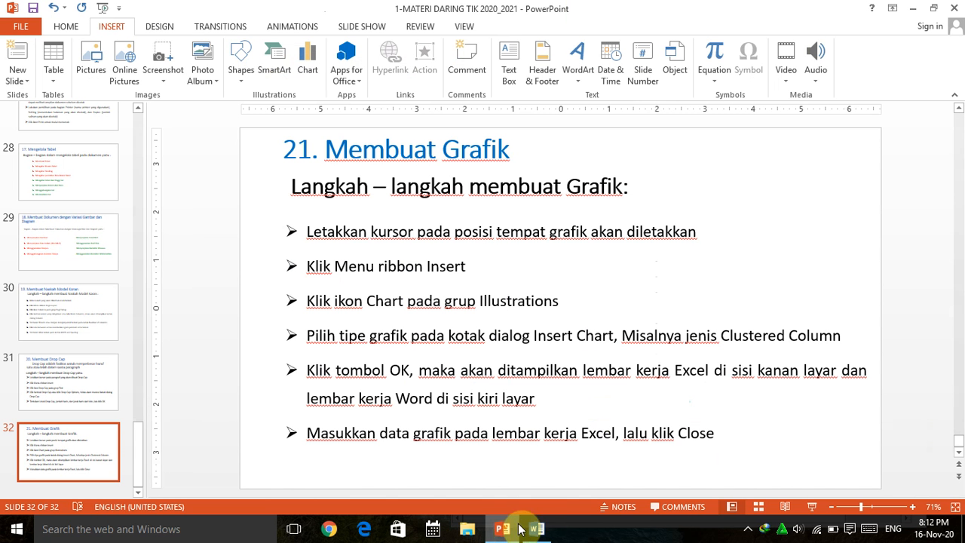
{"action": "left_click", "coordinate": [748, 528]}
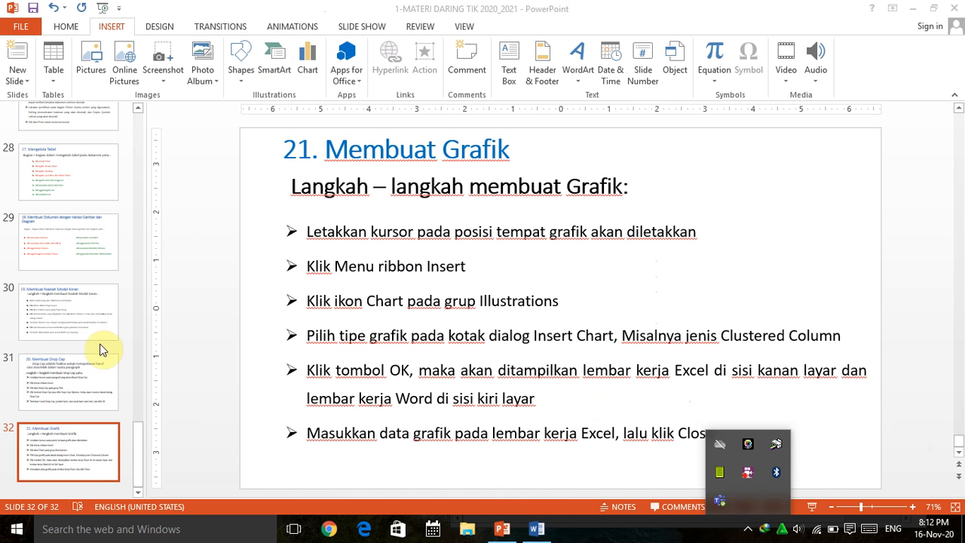
{"action": "left_click", "coordinate": [78, 370]}
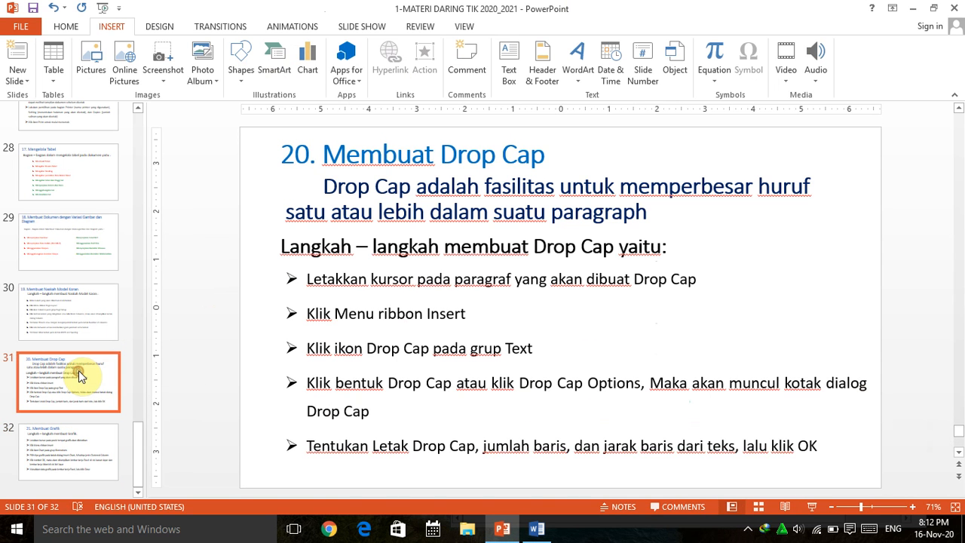
{"action": "left_click", "coordinate": [72, 424]}
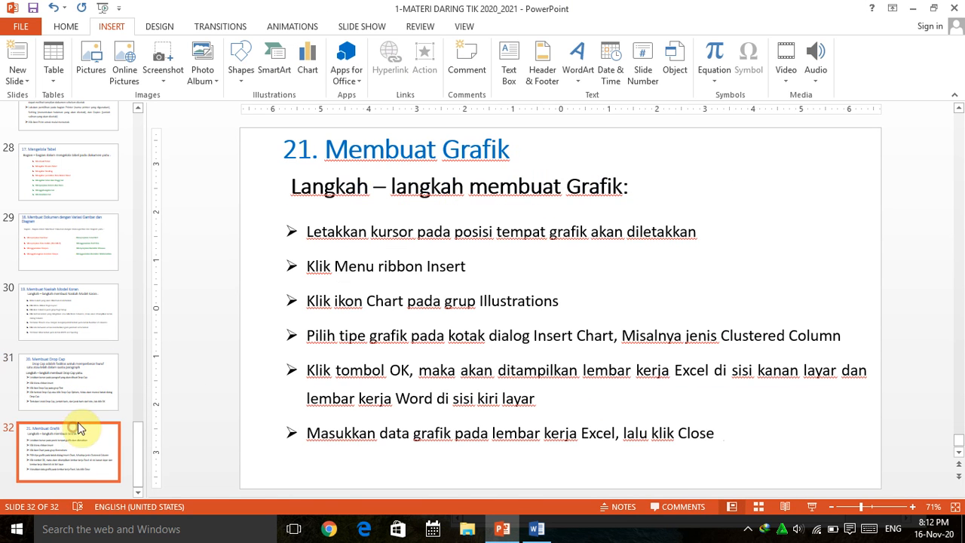
{"action": "left_click", "coordinate": [749, 530]}
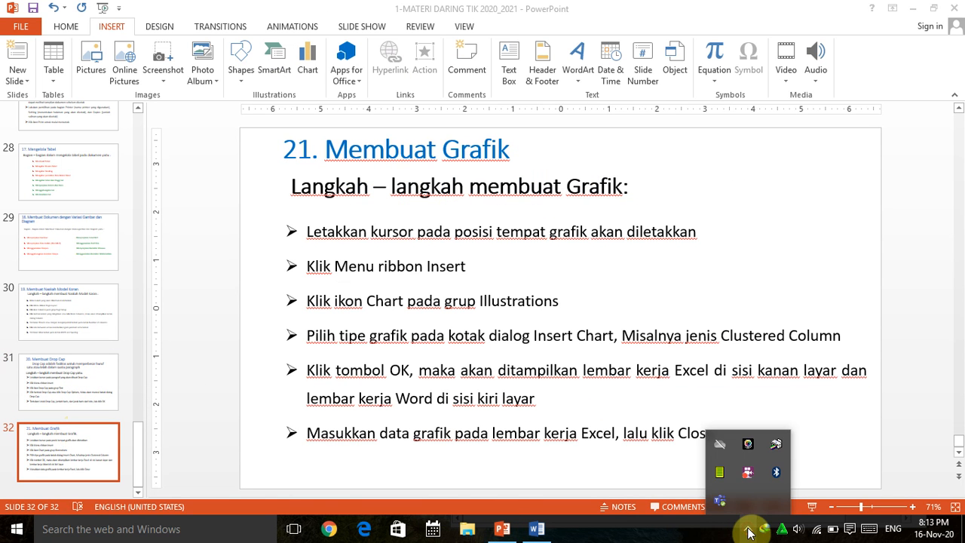
{"action": "left_click", "coordinate": [746, 475]}
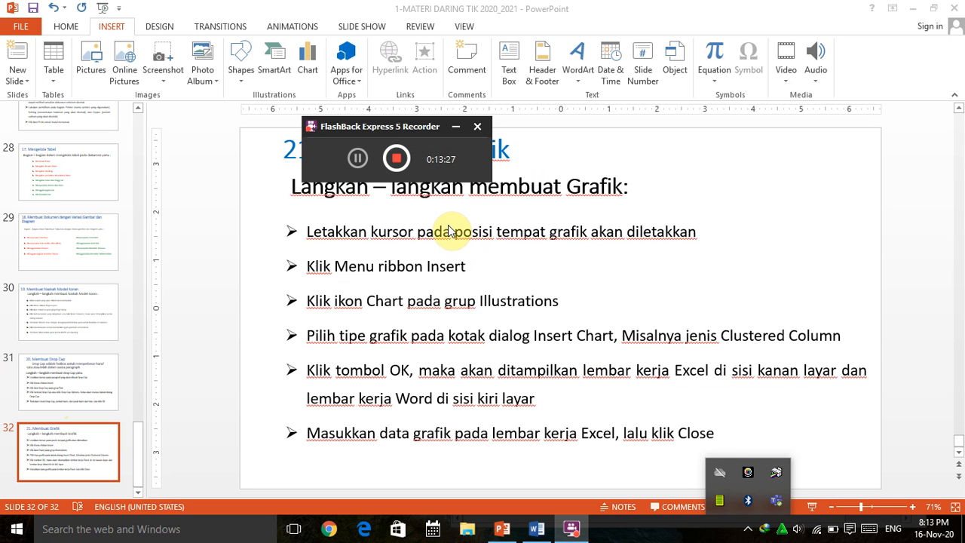